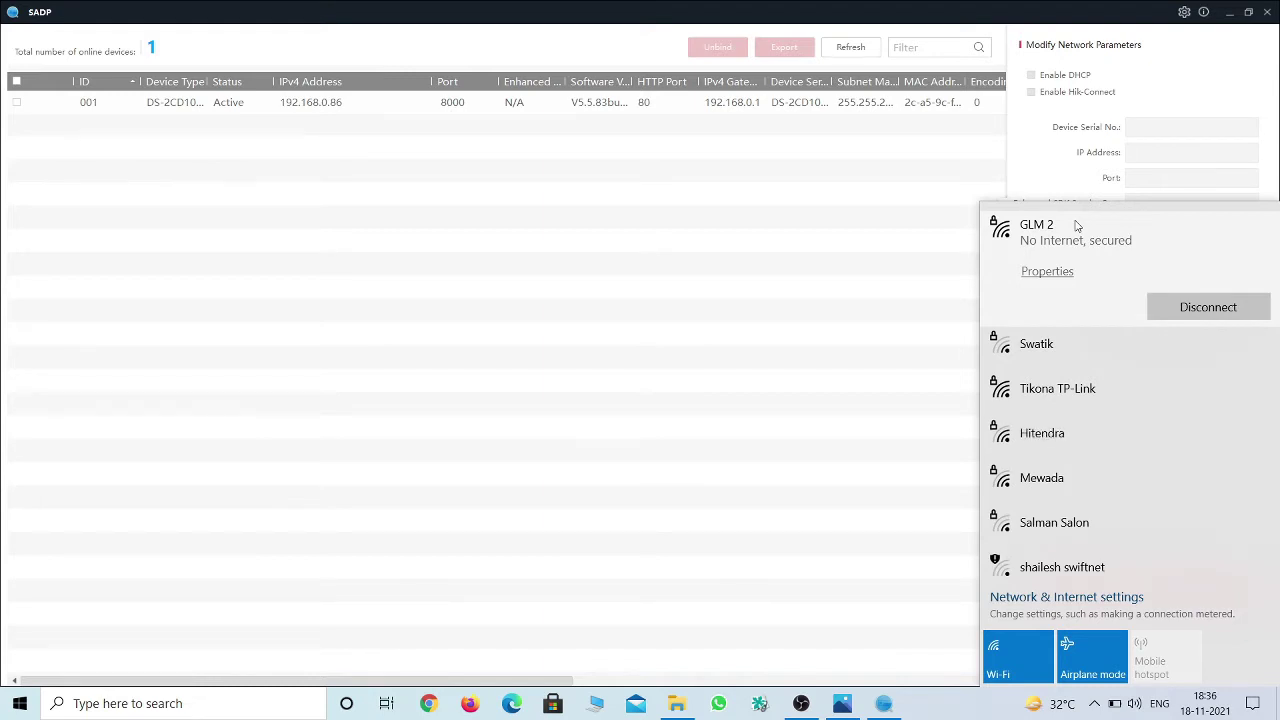
Close the Wi-Fi flyout to reveal the DS-2CD10 camera at 192.168.0.86.
left_click(503, 185)
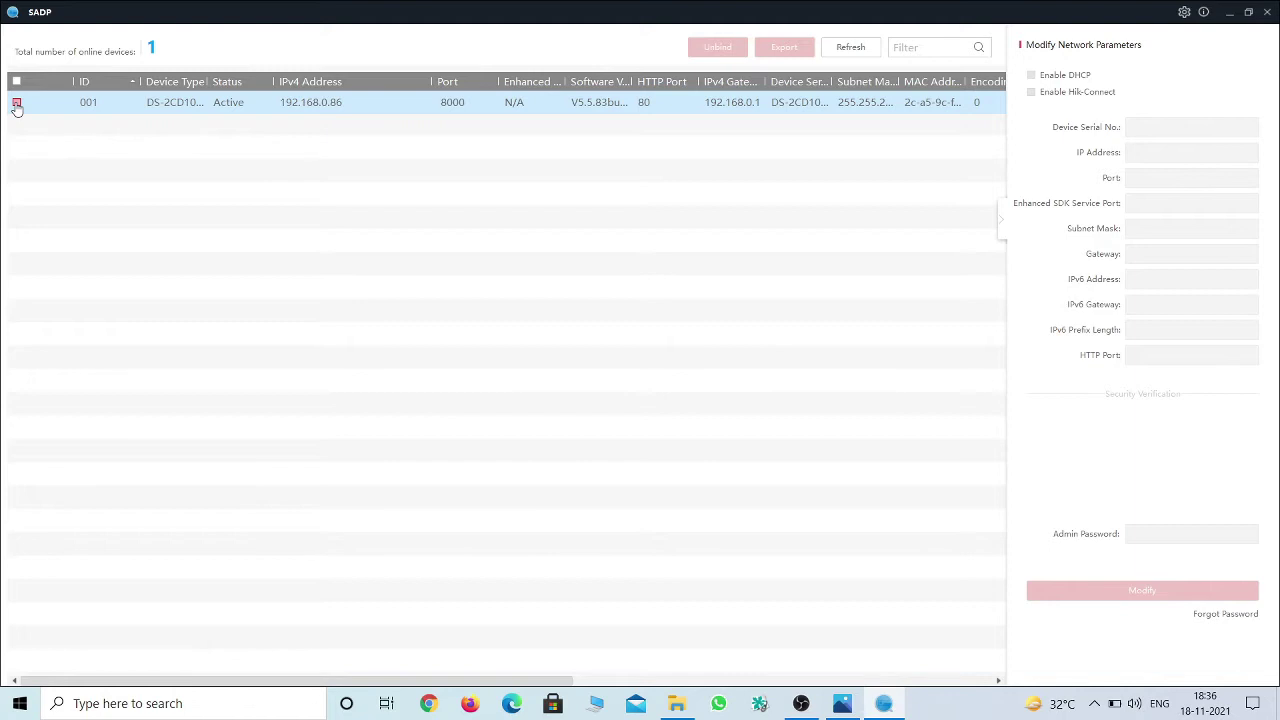
Tick the camera at 192.168.0.86 and put the cursor in its IP Address field.
left_click(16, 103)
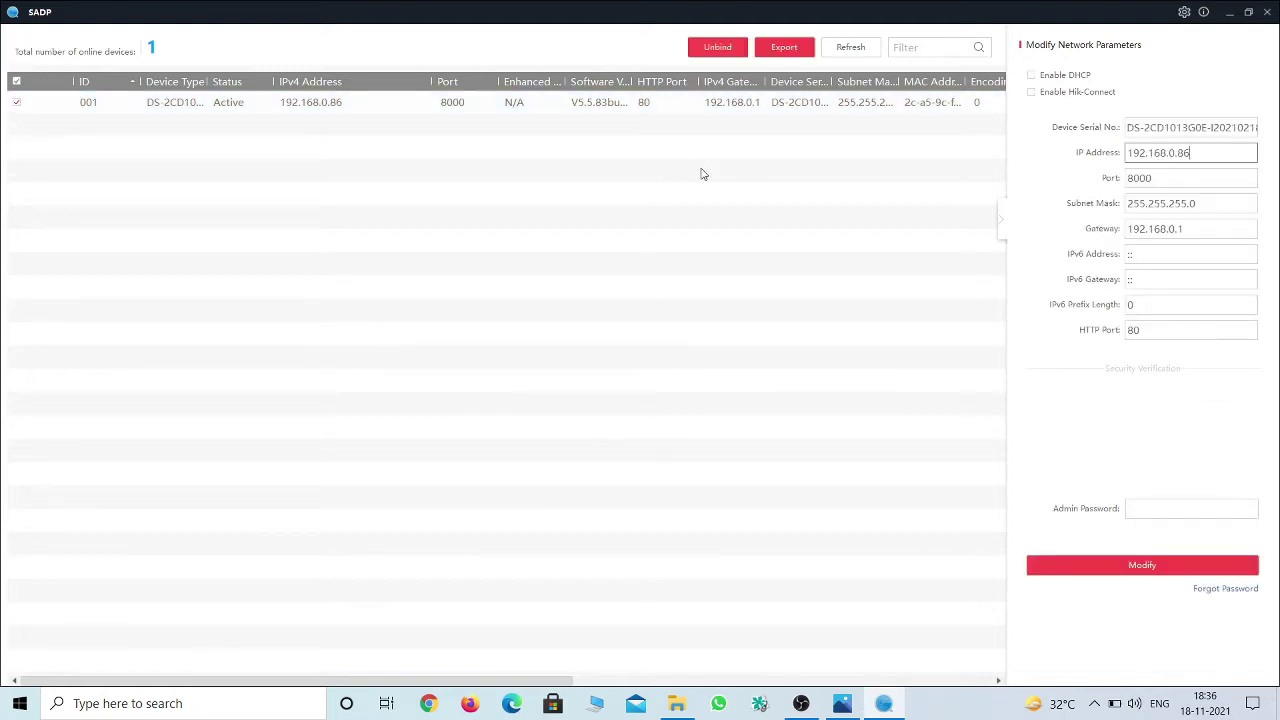
left_click(1204, 156)
left_click(1209, 153)
left_click(90, 704)
Ping 192.168.0.70 from Command Prompt, fixing the mistyped address, then minimize the console.
type("cmd")
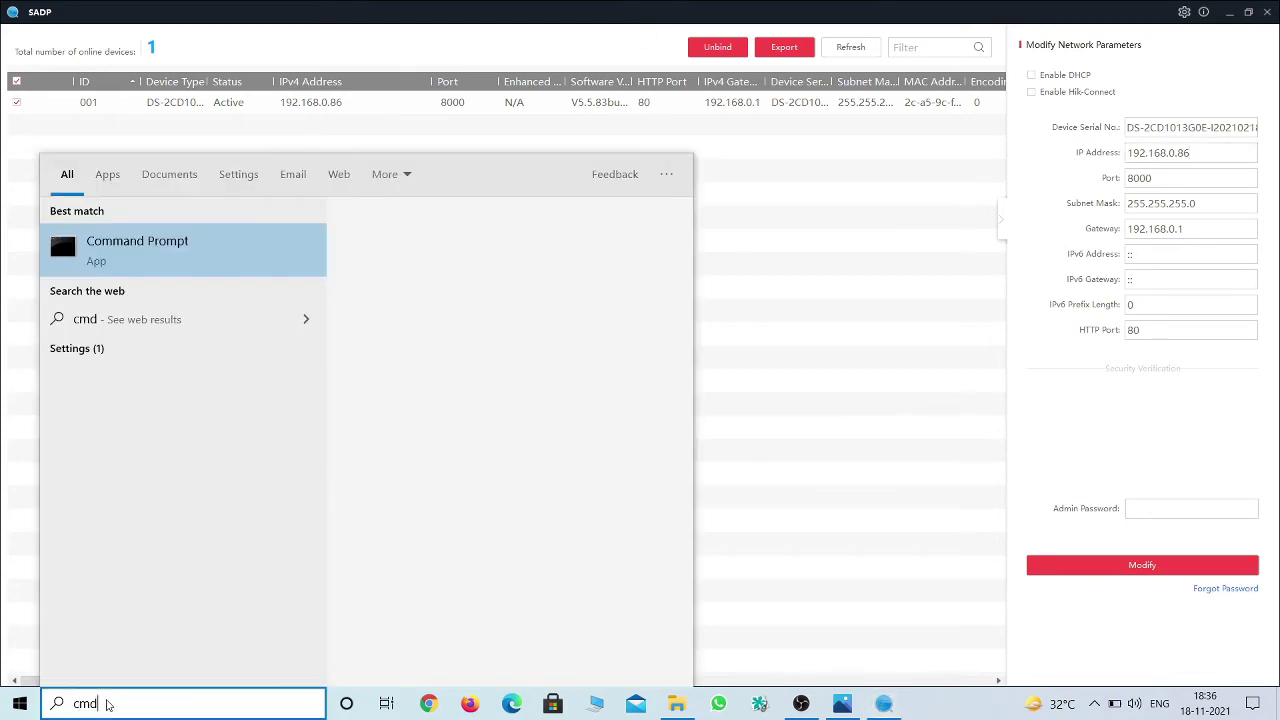
key("Return")
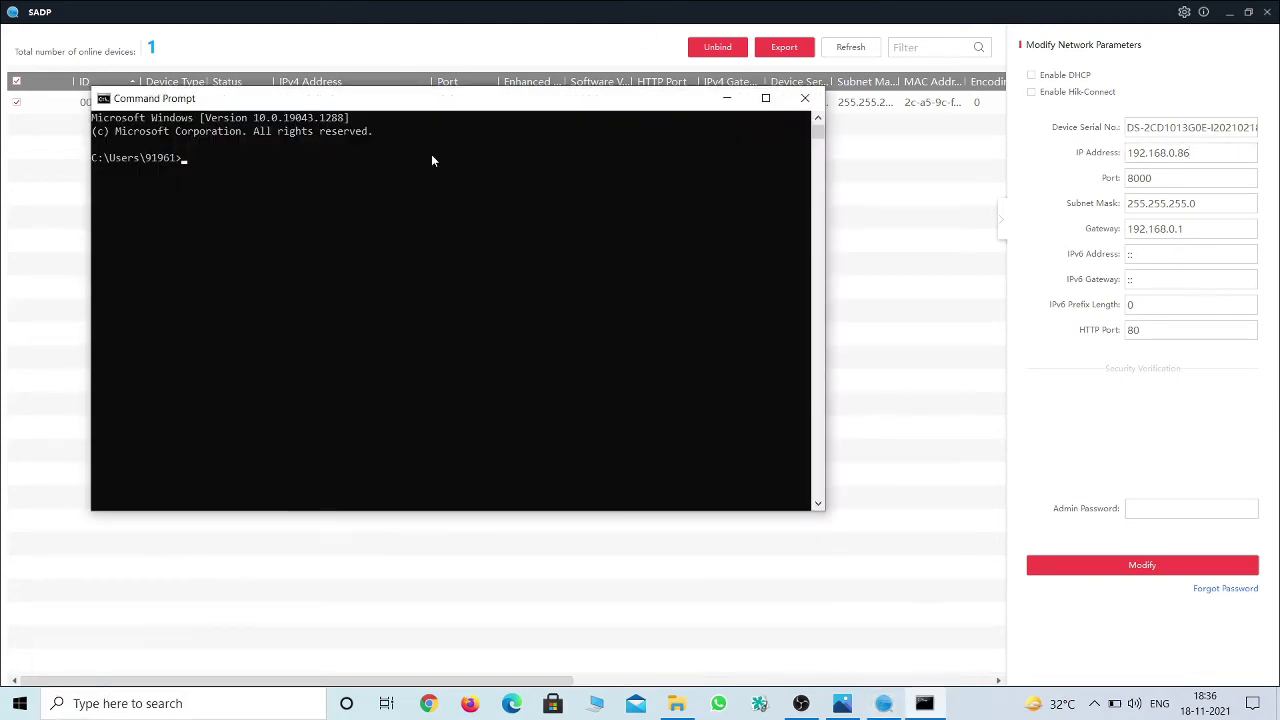
left_click_drag(478, 104, 524, 204)
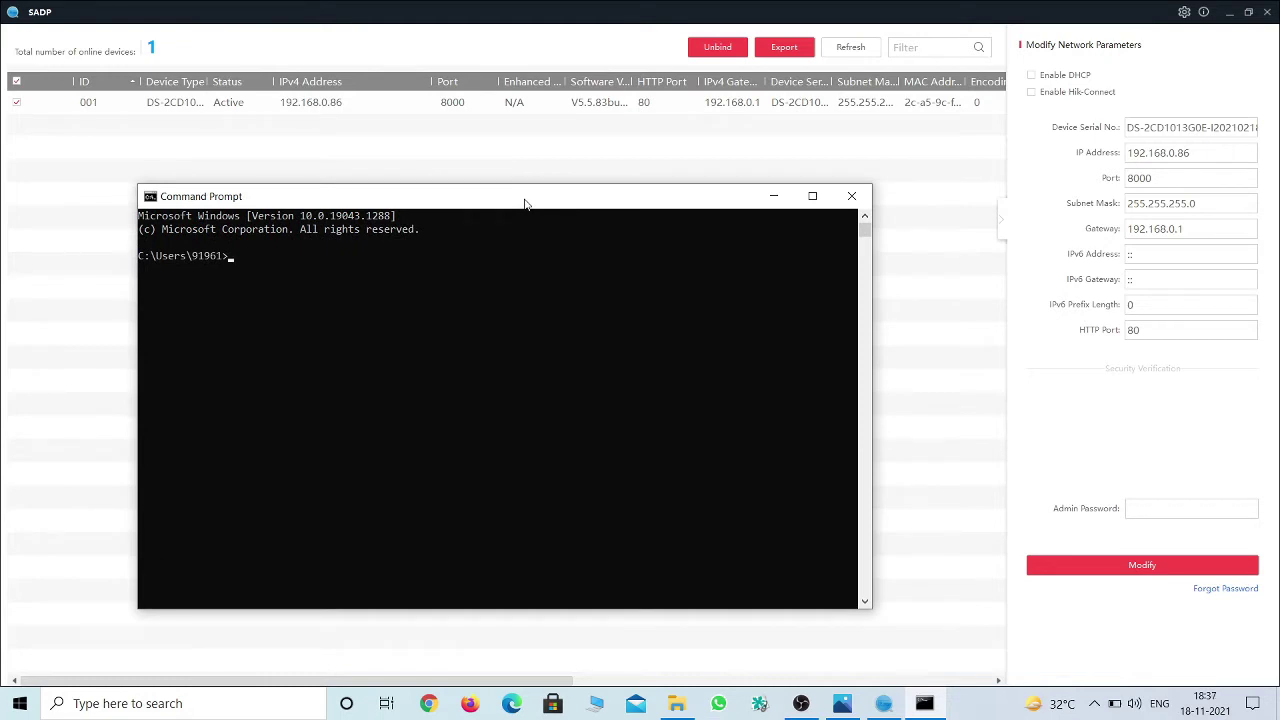
type("ping 1912.168.0.70")
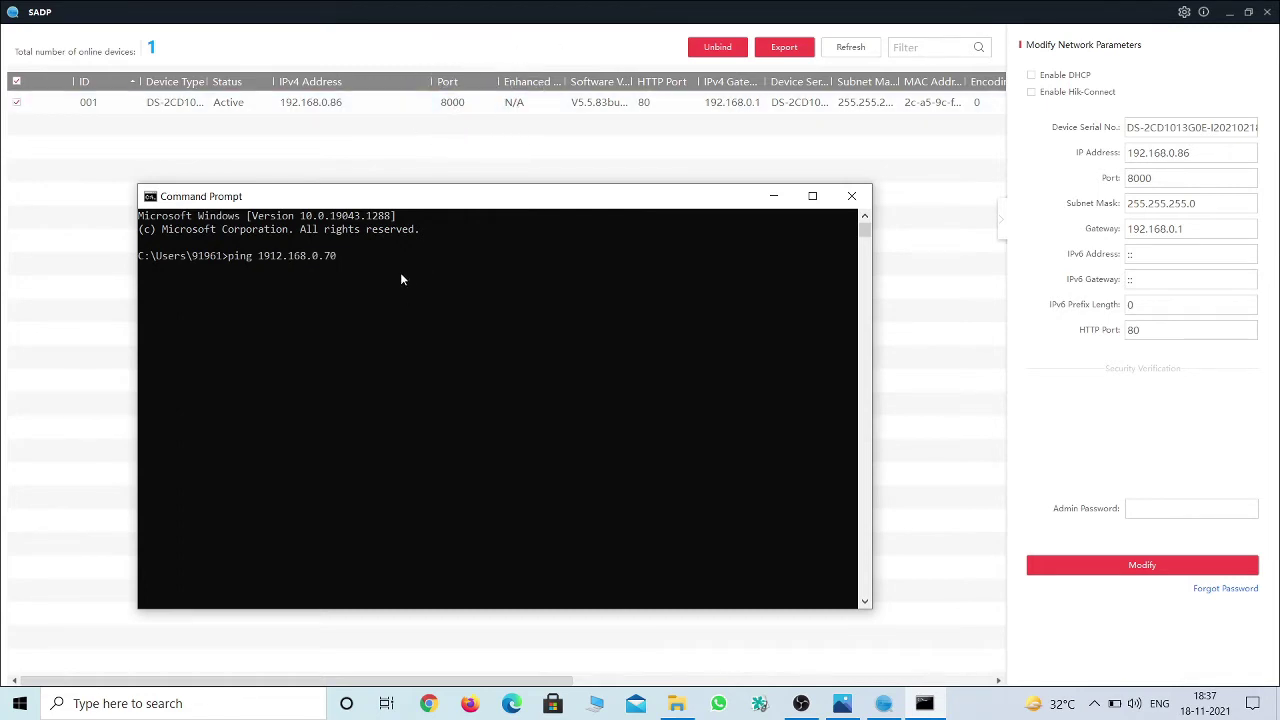
key("Return")
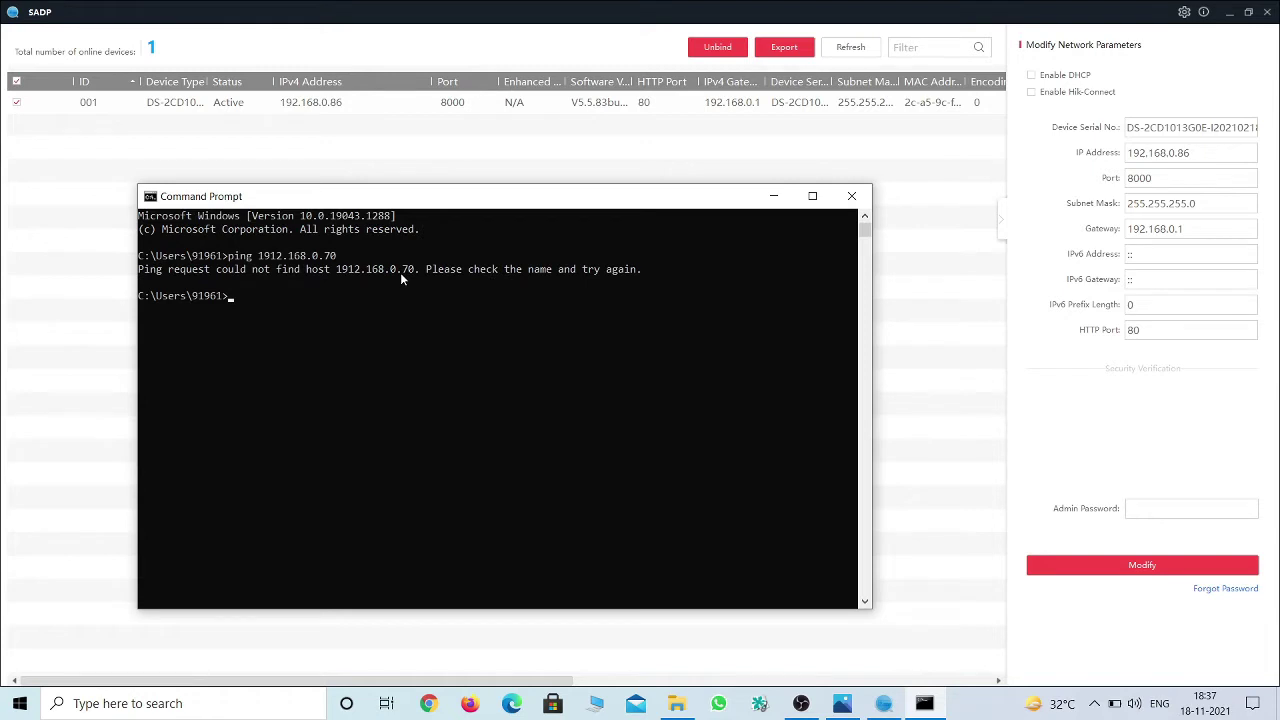
key("Up")
key("BackSpace")
key("BackSpace")
key("BackSpace")
key("BackSpace")
key("BackSpace")
key("BackSpace")
key("BackSpace")
key("BackSpace")
key("BackSpace")
key("BackSpace")
key("BackSpace")
type("2.168.0.70")
key("Return")
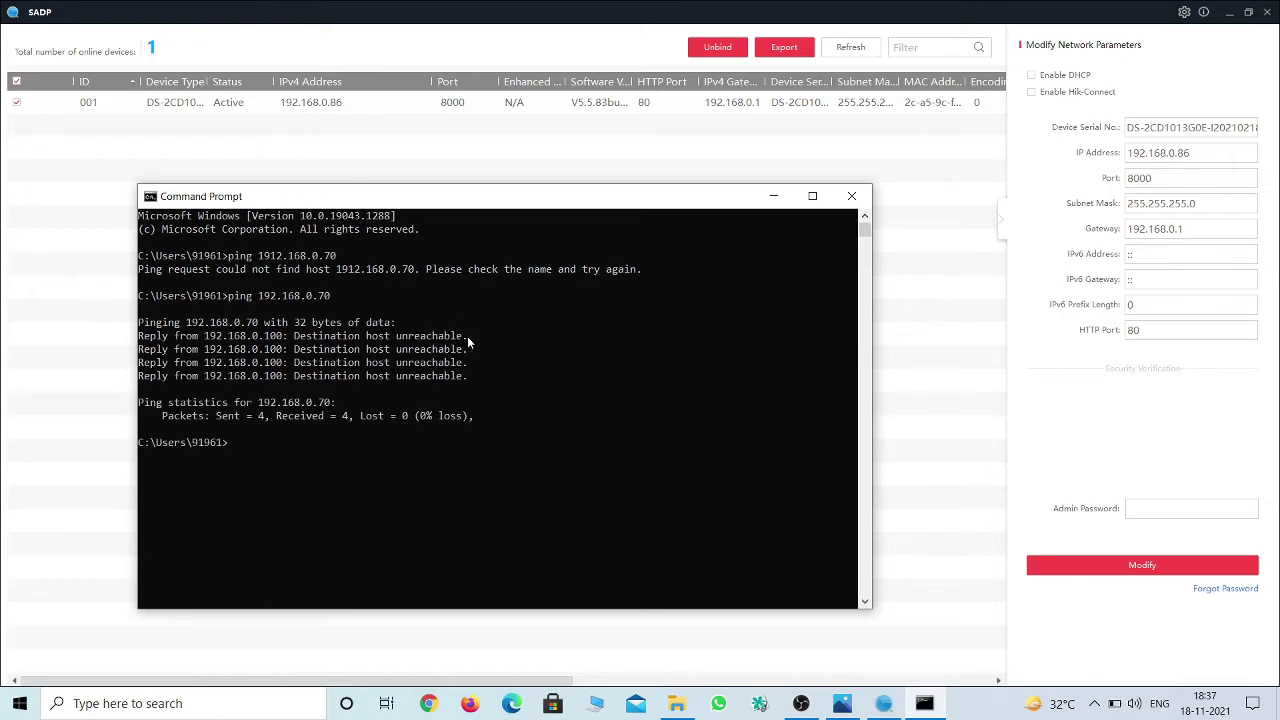
left_click(773, 196)
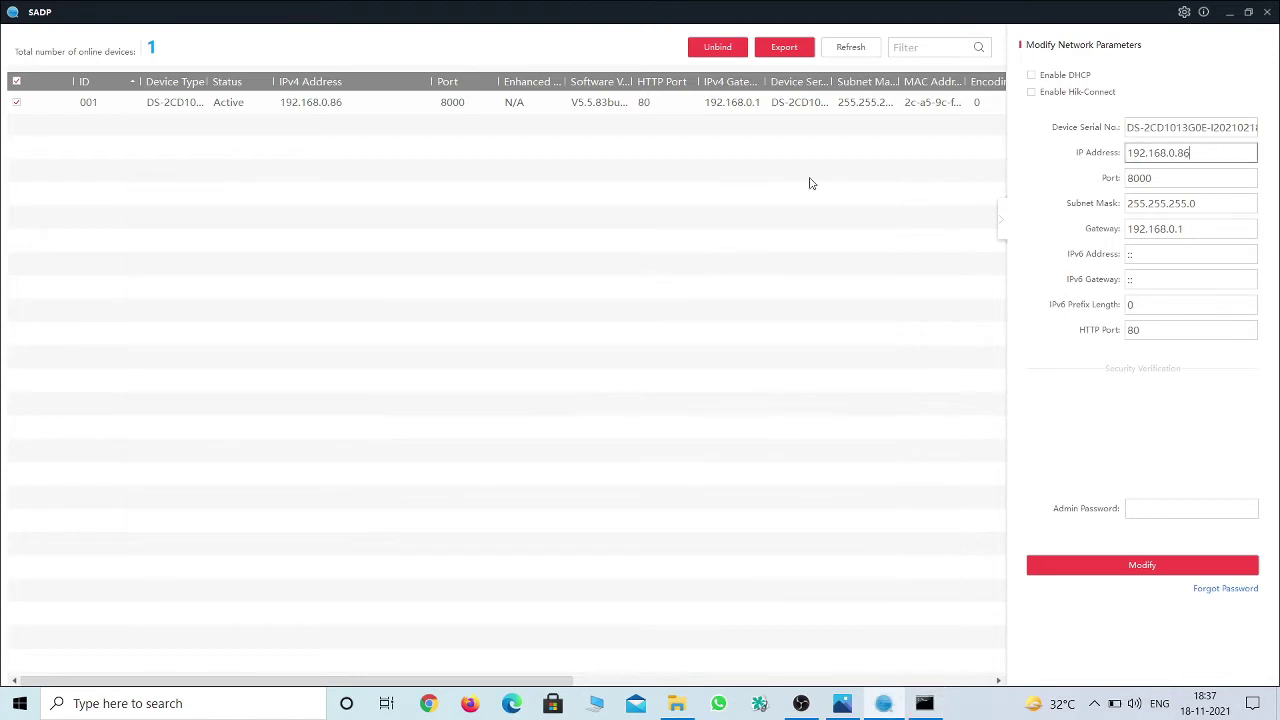
Change the camera's IP to 192.168.0.70 and apply it with the admin password.
left_click(23, 106)
left_click(1229, 153)
key("BackSpace")
key("BackSpace")
type("70")
left_click(1155, 505)
key("Caps_Lock")
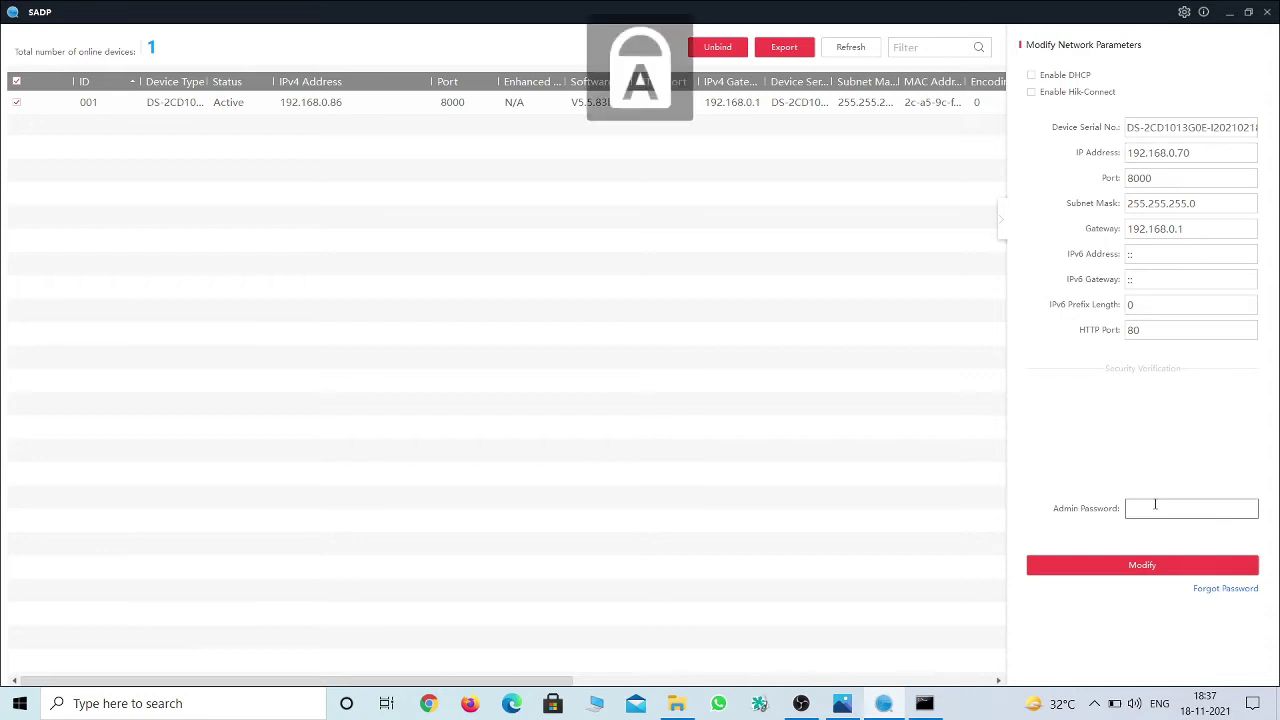
key("Caps_Lock")
type("a")
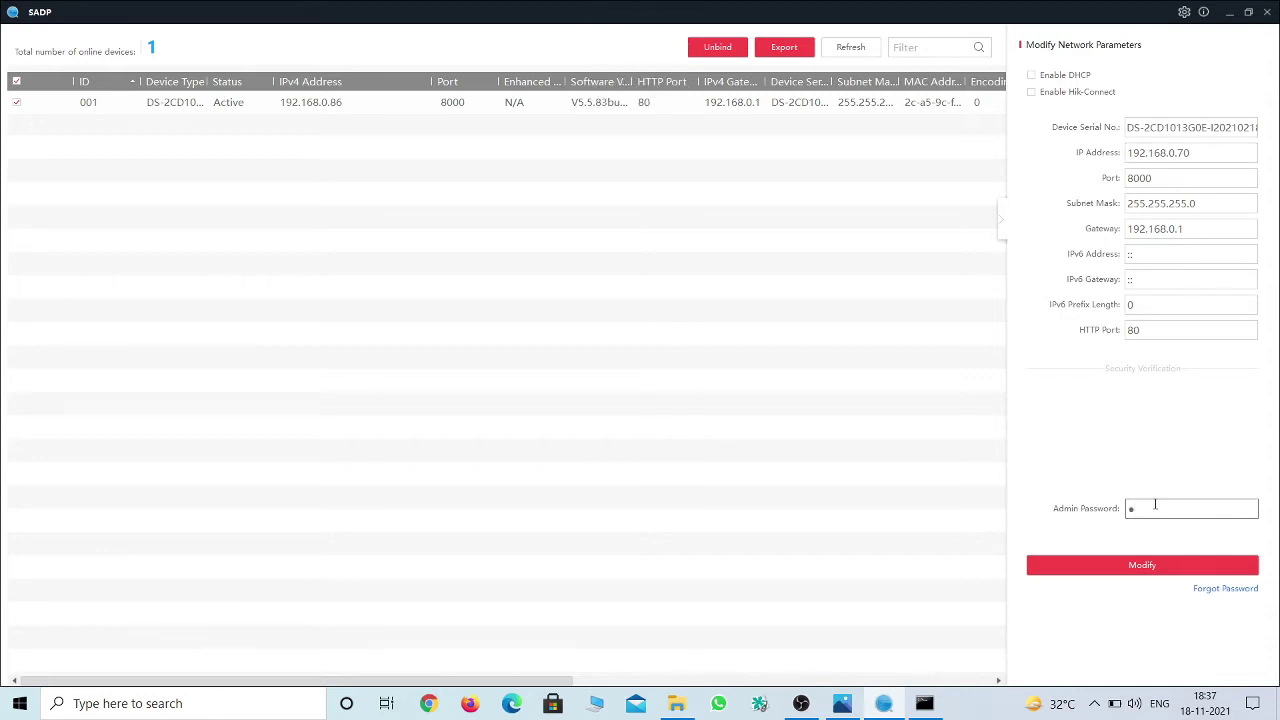
type("dmin123")
left_click(1175, 569)
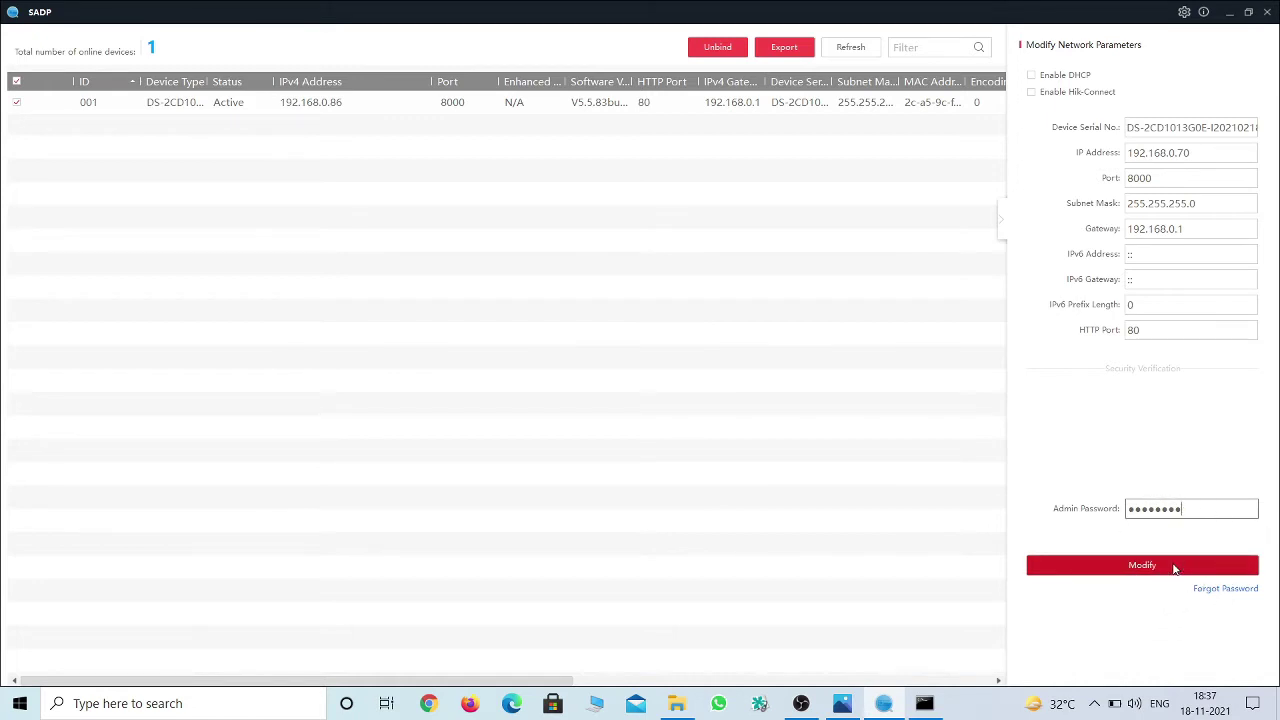
Refresh the device list to confirm the camera at 192.168.0.70, then minimize SADP.
left_click(1207, 152)
left_click(855, 50)
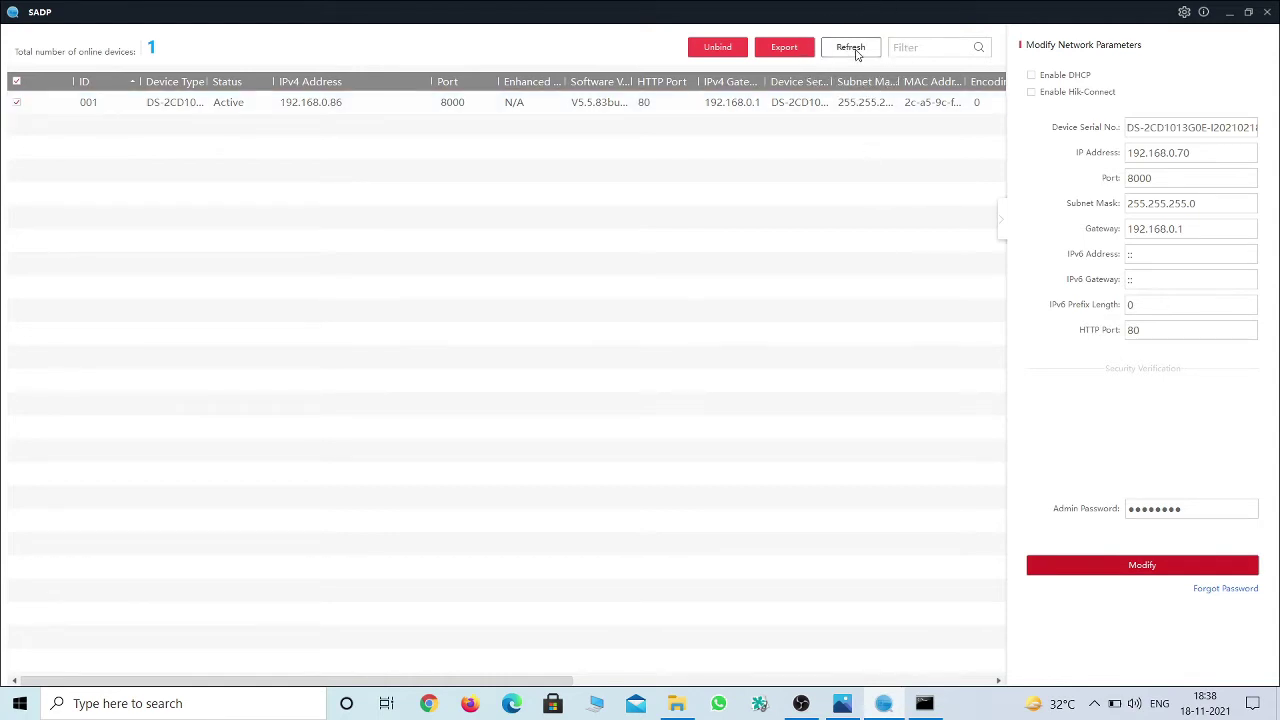
left_click(346, 113)
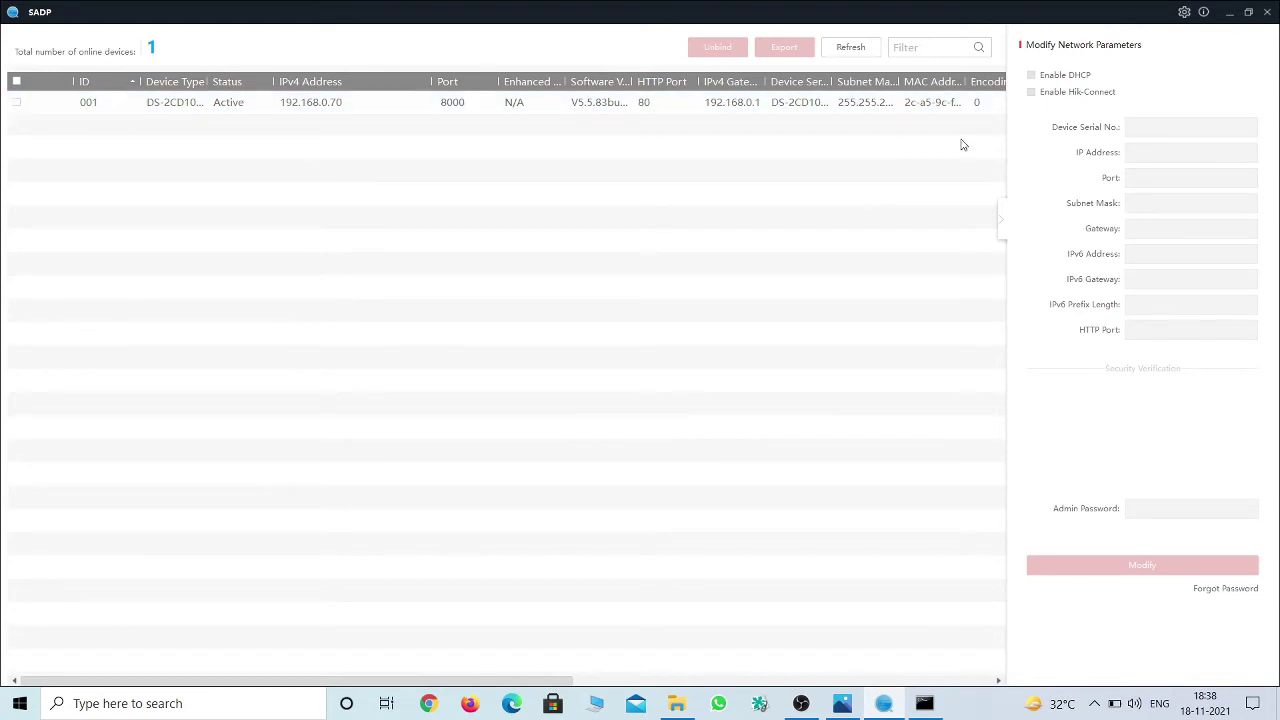
left_click(1232, 18)
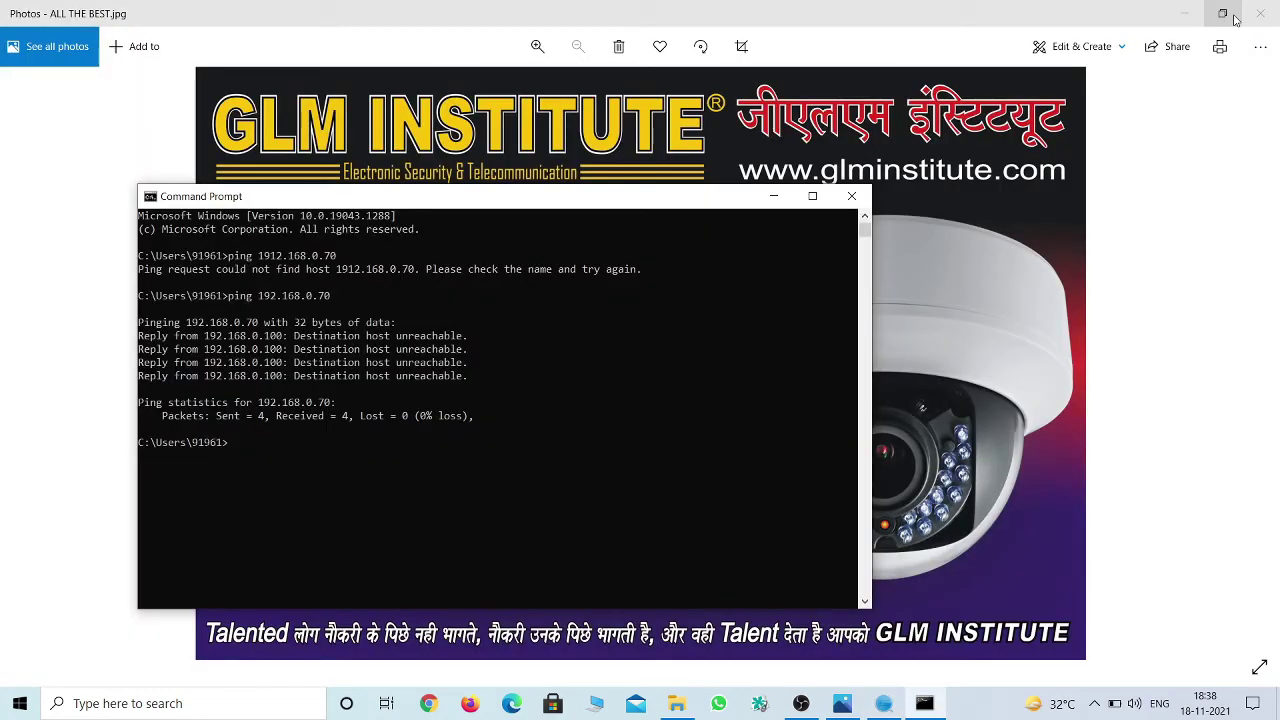
Close Command Prompt and open Google Chrome in an IE Tab.
left_click(855, 197)
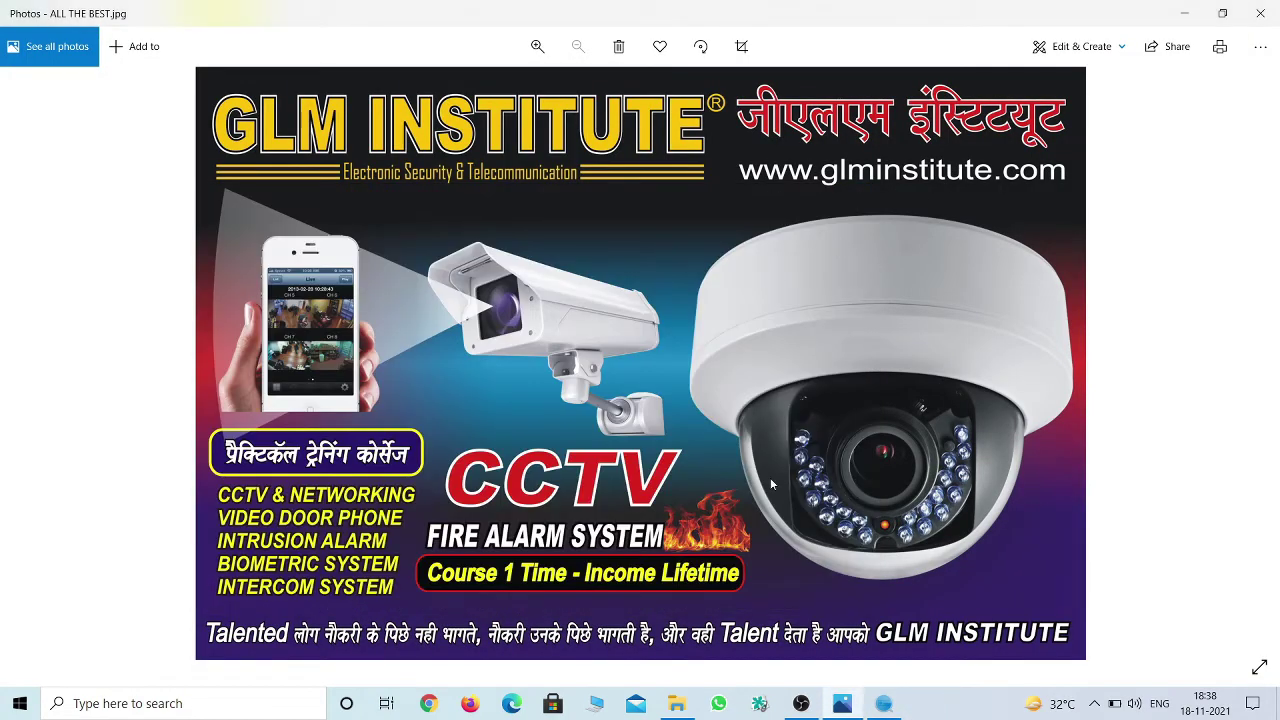
left_click(430, 704)
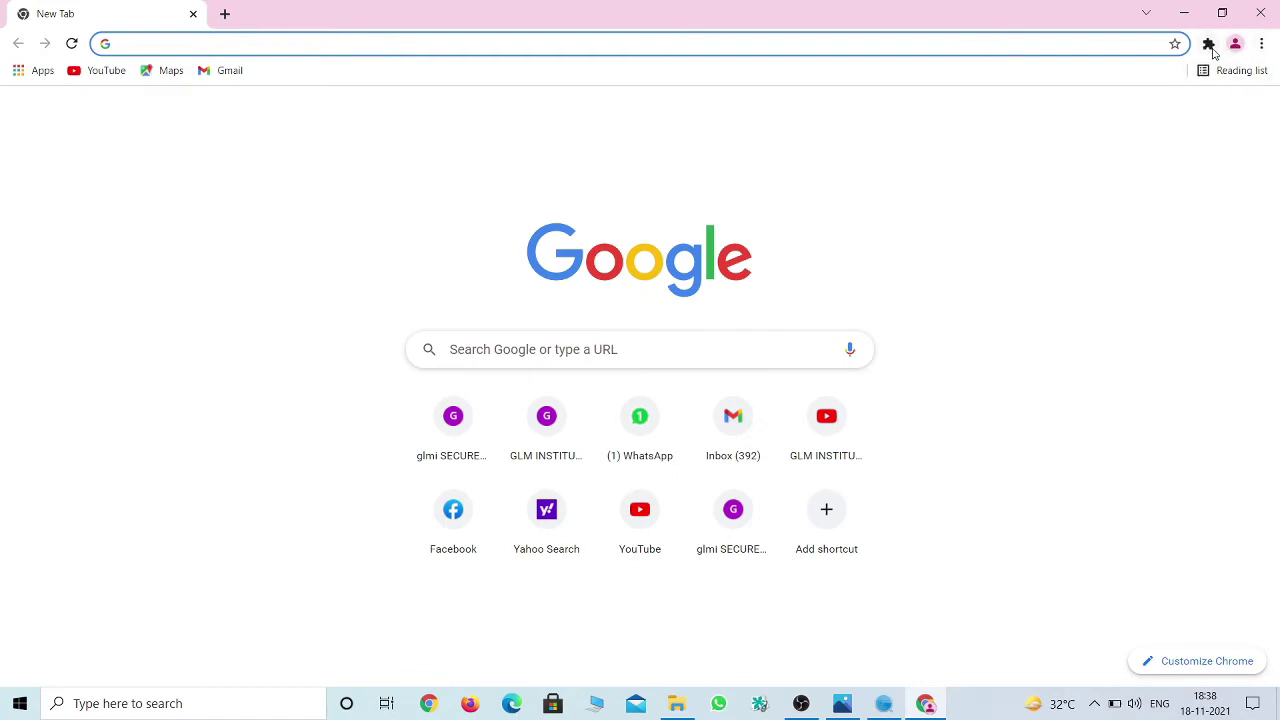
left_click(1208, 46)
left_click(1043, 160)
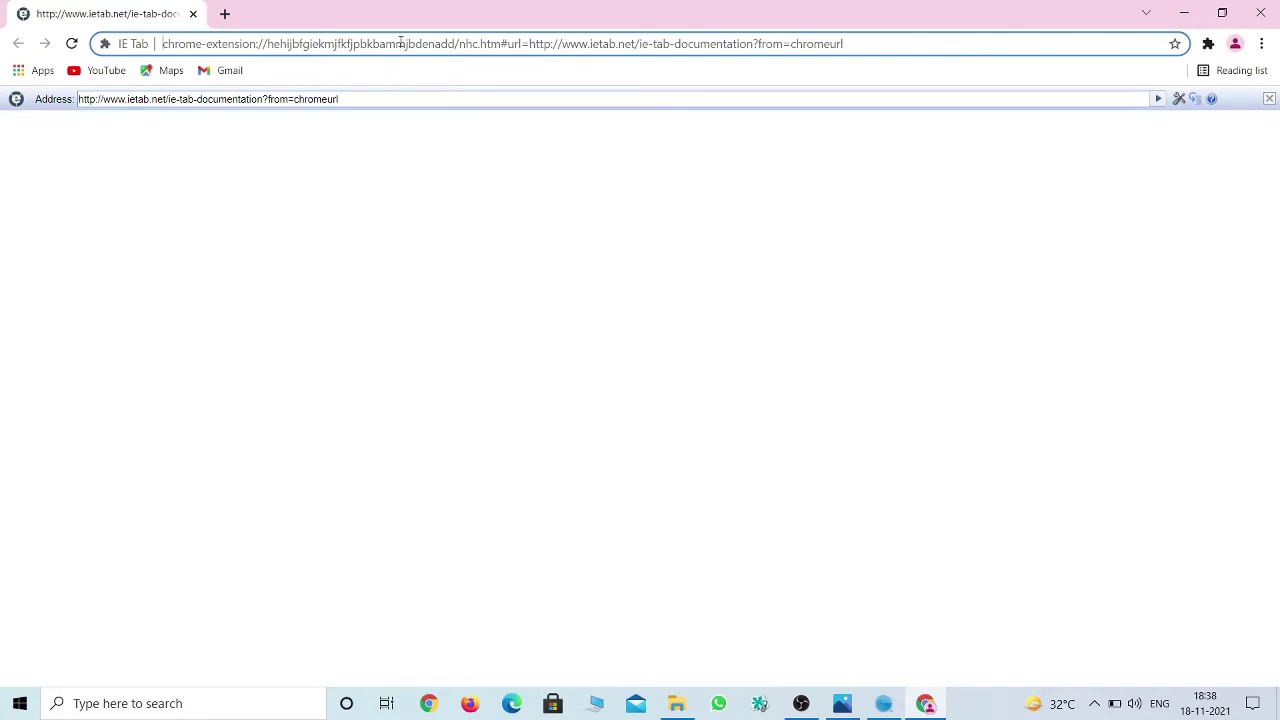
Load the camera's login page at 192.168.0.70 in the IE Tab.
left_click(403, 43)
left_click(349, 100)
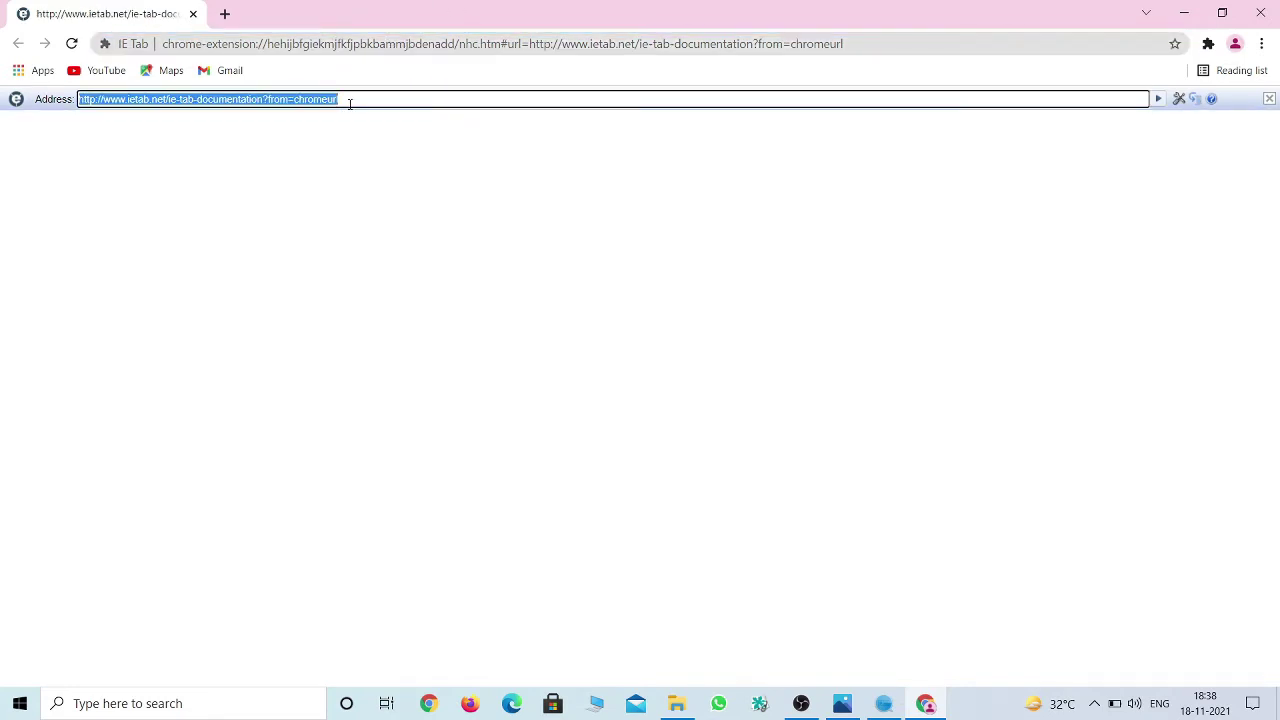
key("BackSpace")
type("192")
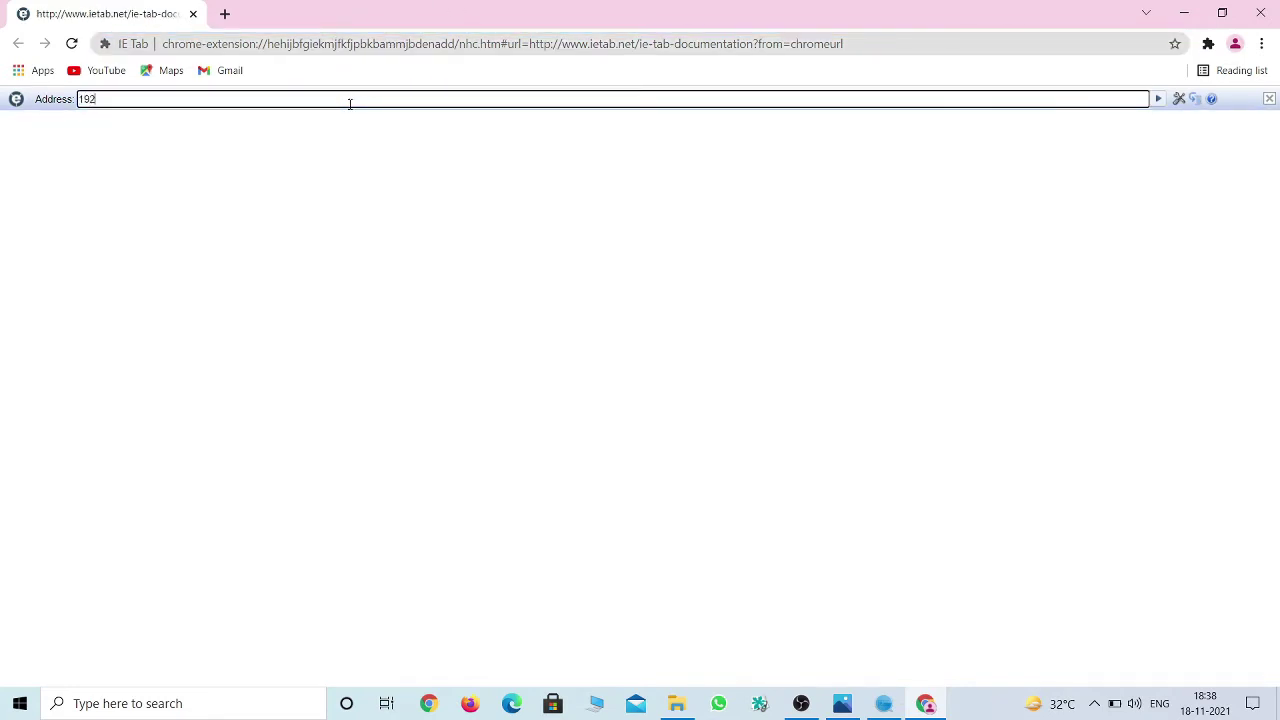
type(".168.0.70")
key("Return")
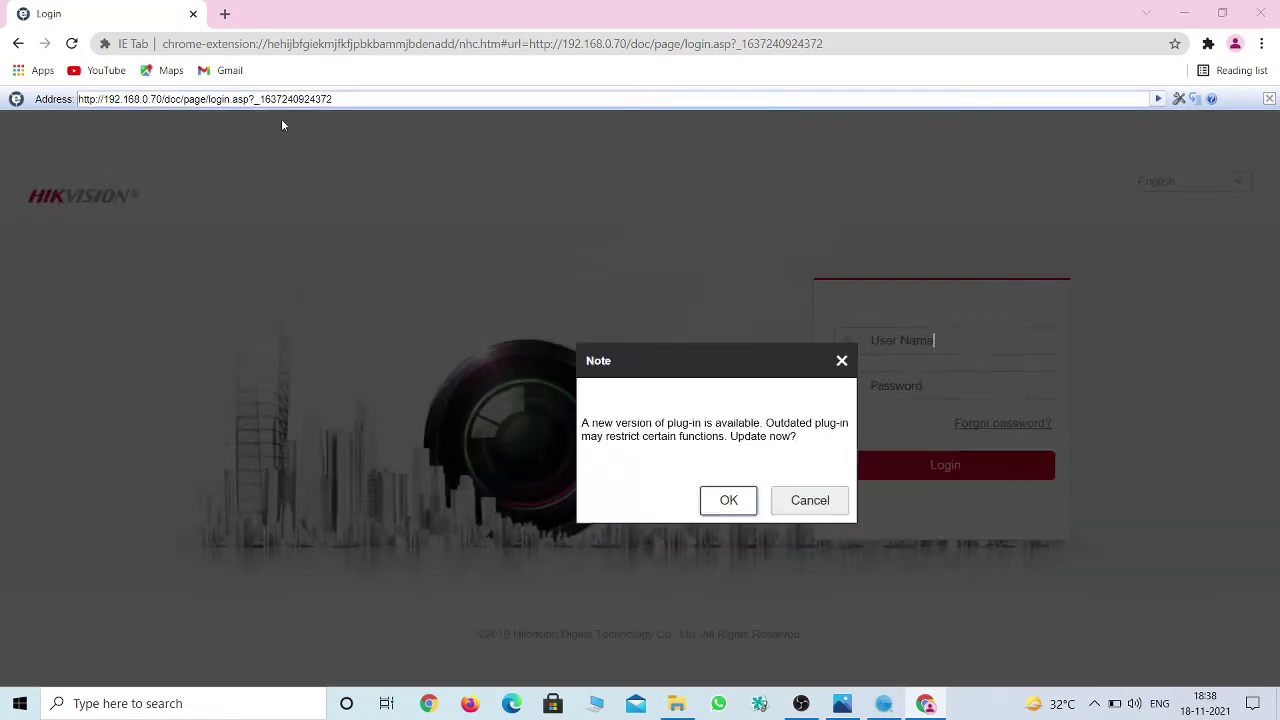
Dismiss the plug-in prompt and log in as admin with the account password.
left_click(868, 536)
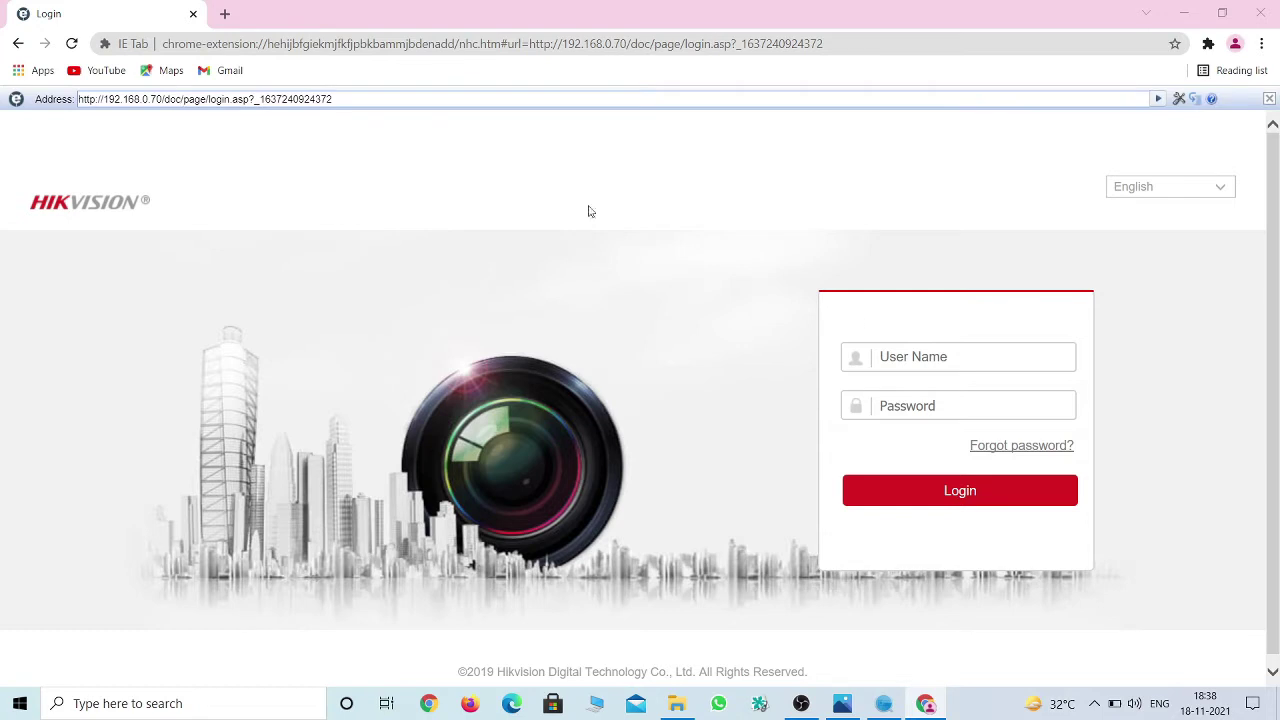
left_click(932, 350)
type("a")
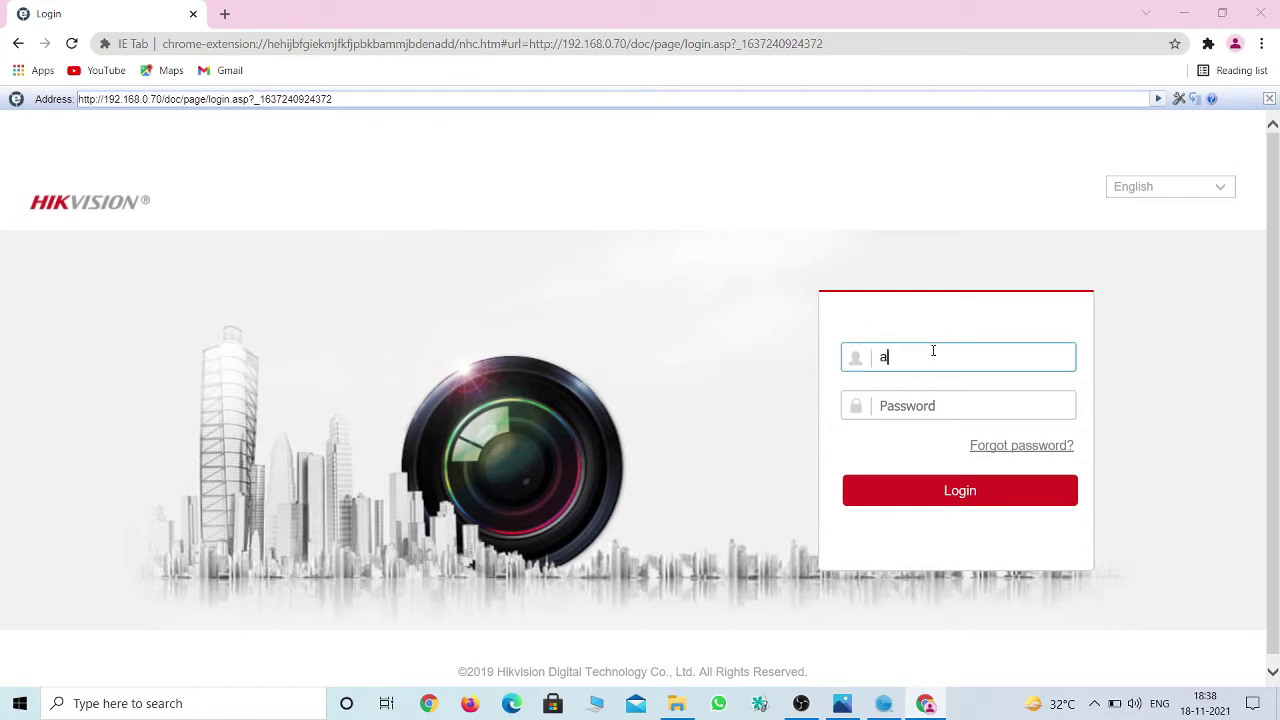
type("dmin")
left_click(949, 405)
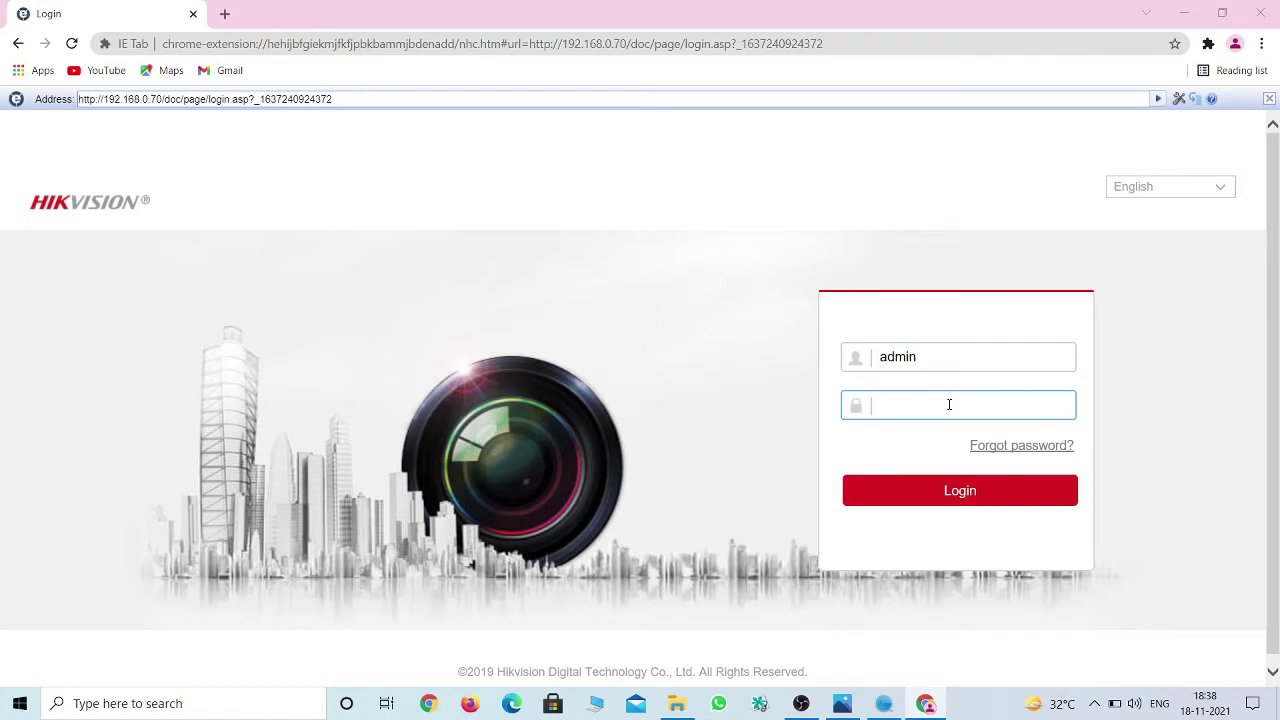
type("••••")
key("ctrl+a")
type("••••••••")
left_click(1058, 406)
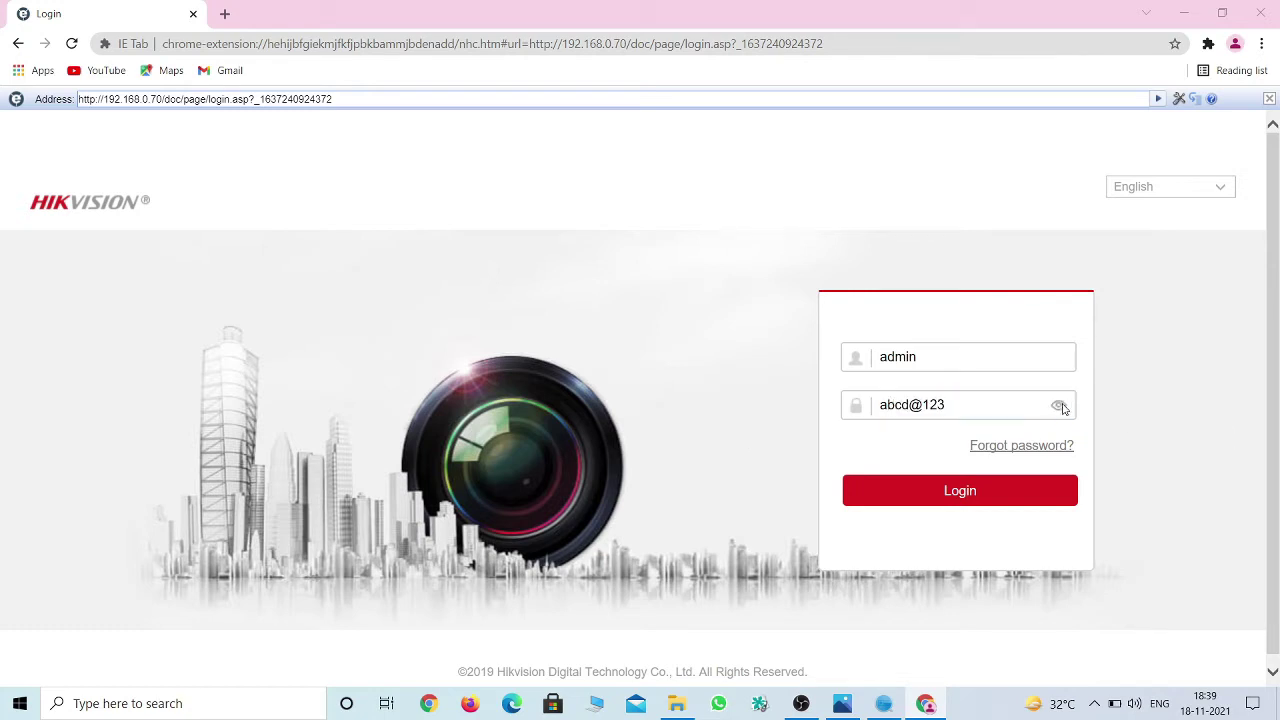
left_click(1058, 406)
left_click(960, 491)
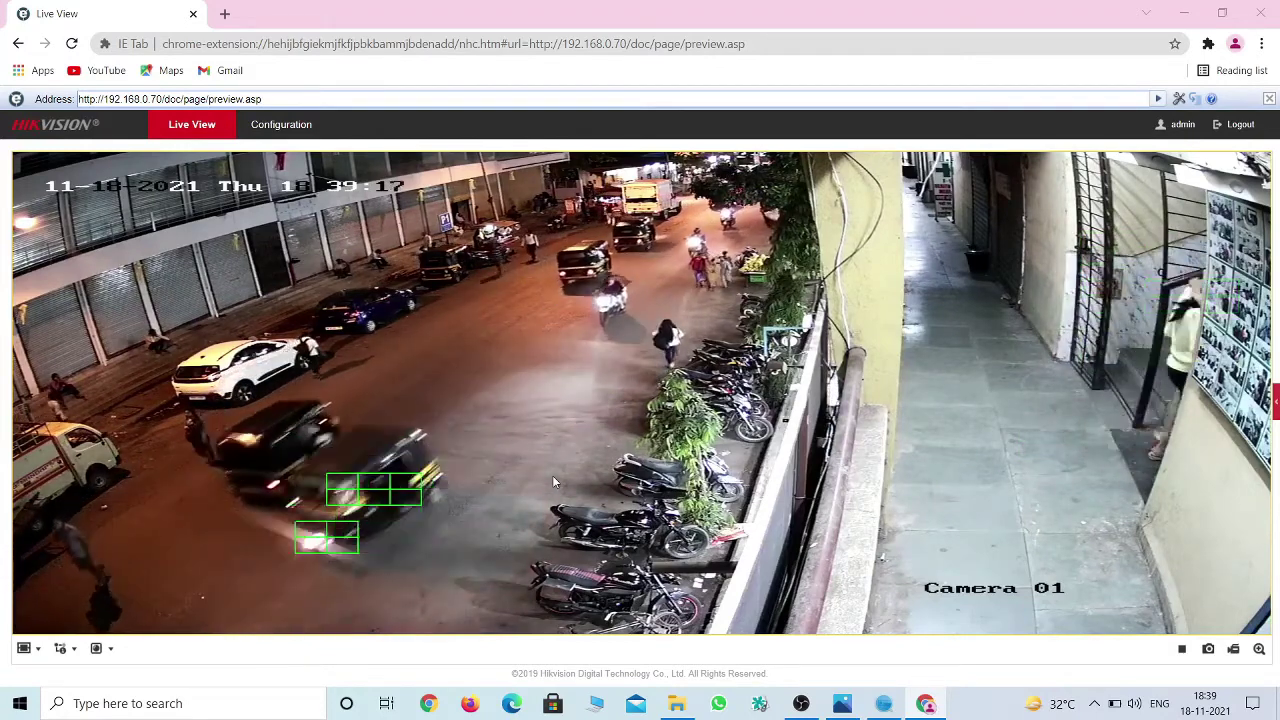
Go to Configuration > Network > Basic Settings to show the TCP/IP settings.
left_click(296, 131)
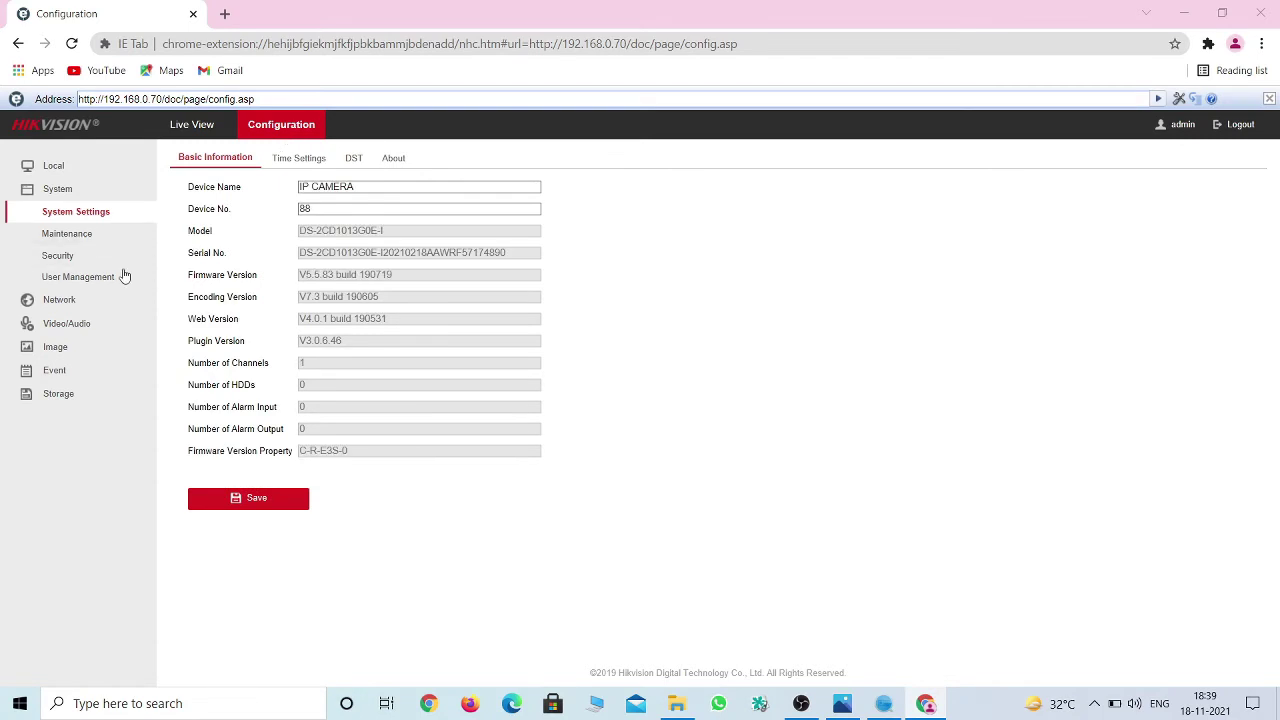
left_click(80, 309)
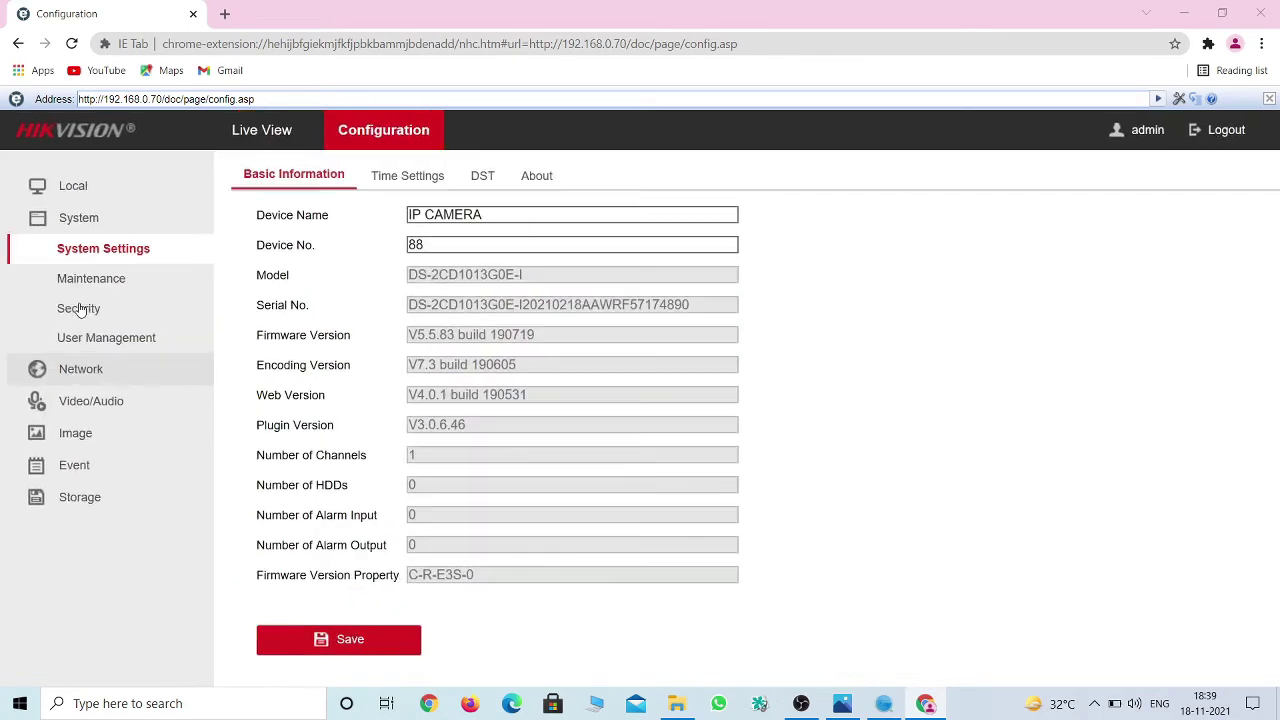
left_click(99, 369)
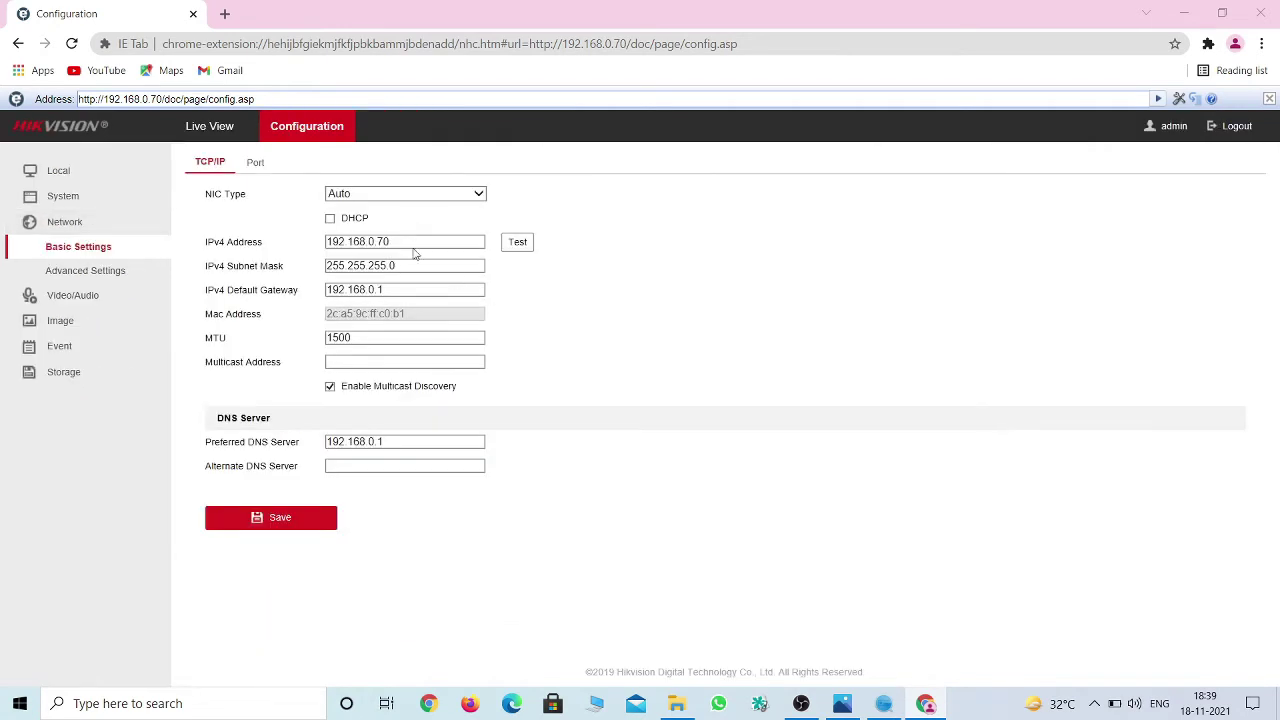
Change the IPv4 address to 192.168.0.72 and test that it is not in use.
left_click(409, 241)
key("BackSpace")
type("2")
left_click(524, 245)
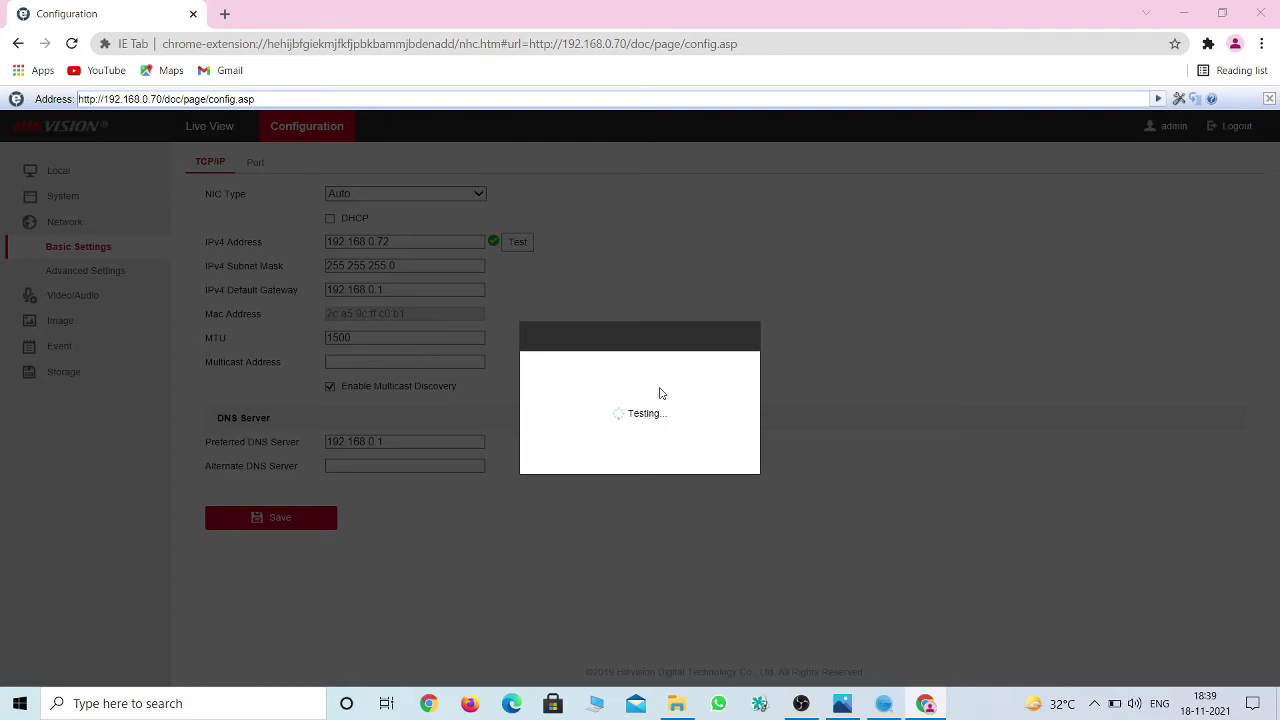
left_click(534, 240)
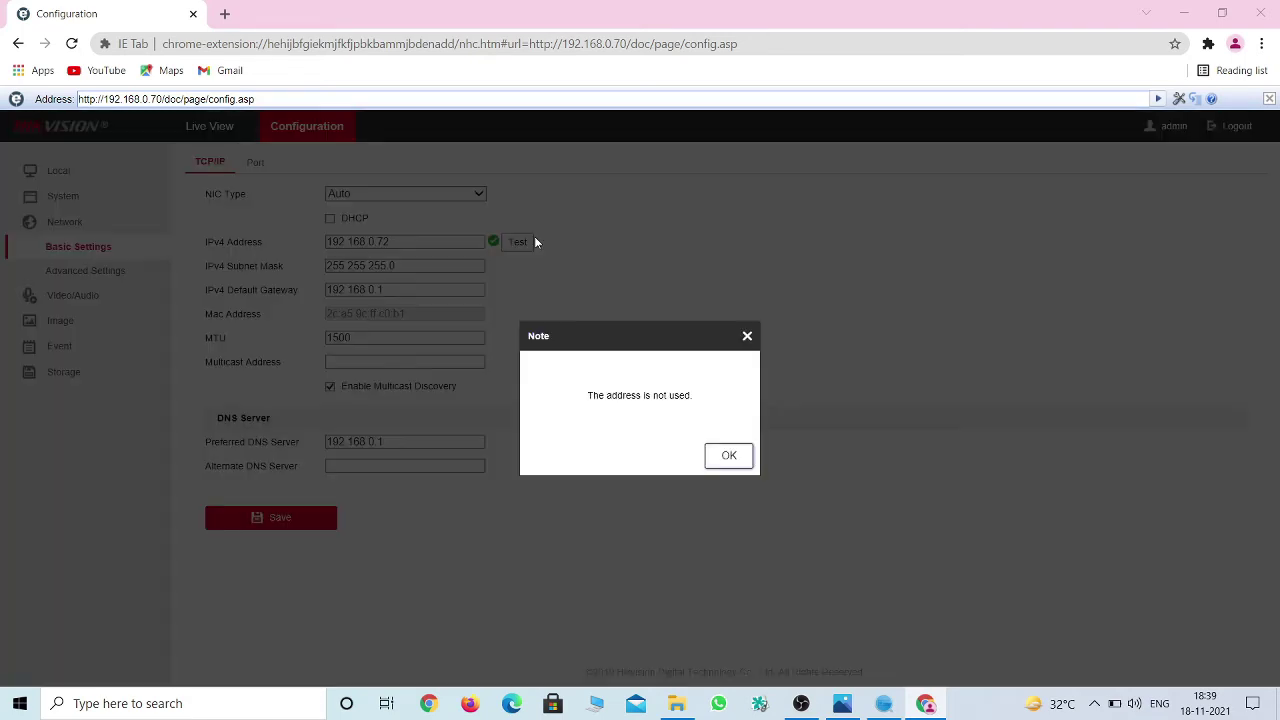
left_click_drag(587, 396, 716, 390)
left_click(748, 337)
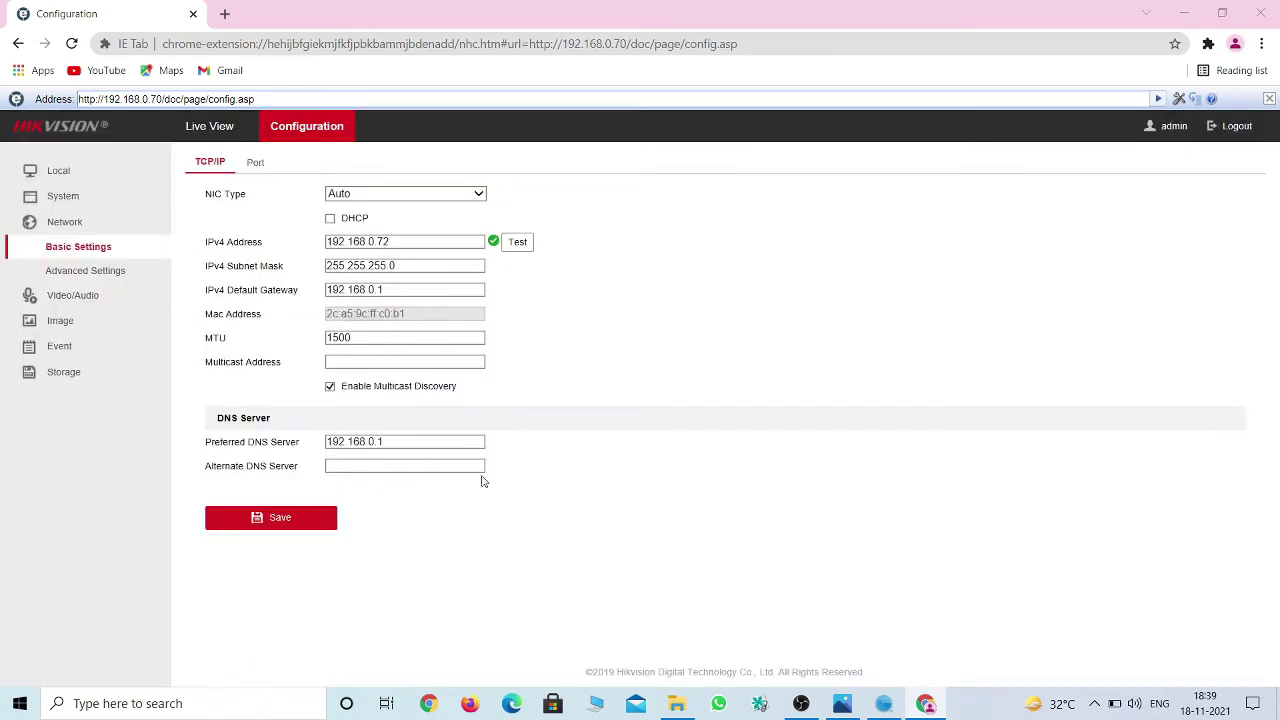
Ping 192.168.0.72 from Command Prompt, confirming it is unreachable, then close the console.
left_click(220, 705)
type("cmd")
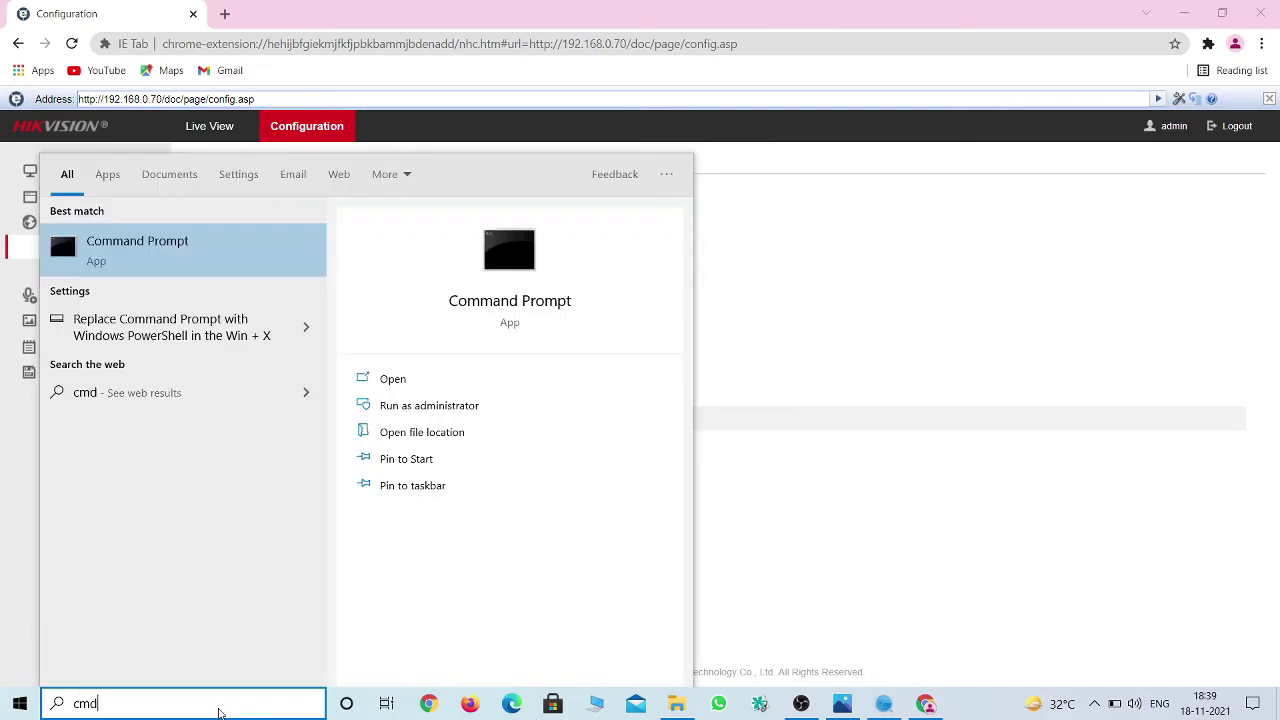
key("Return")
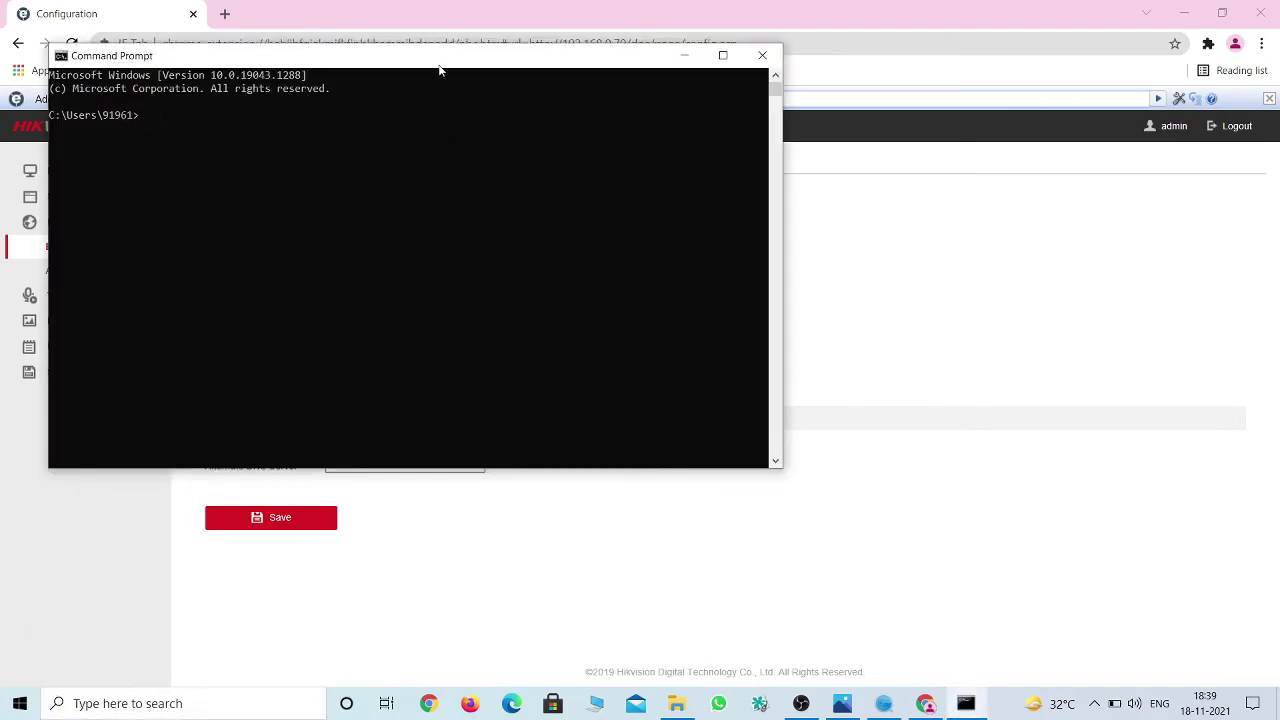
left_click_drag(438, 68, 893, 264)
left_click(856, 399)
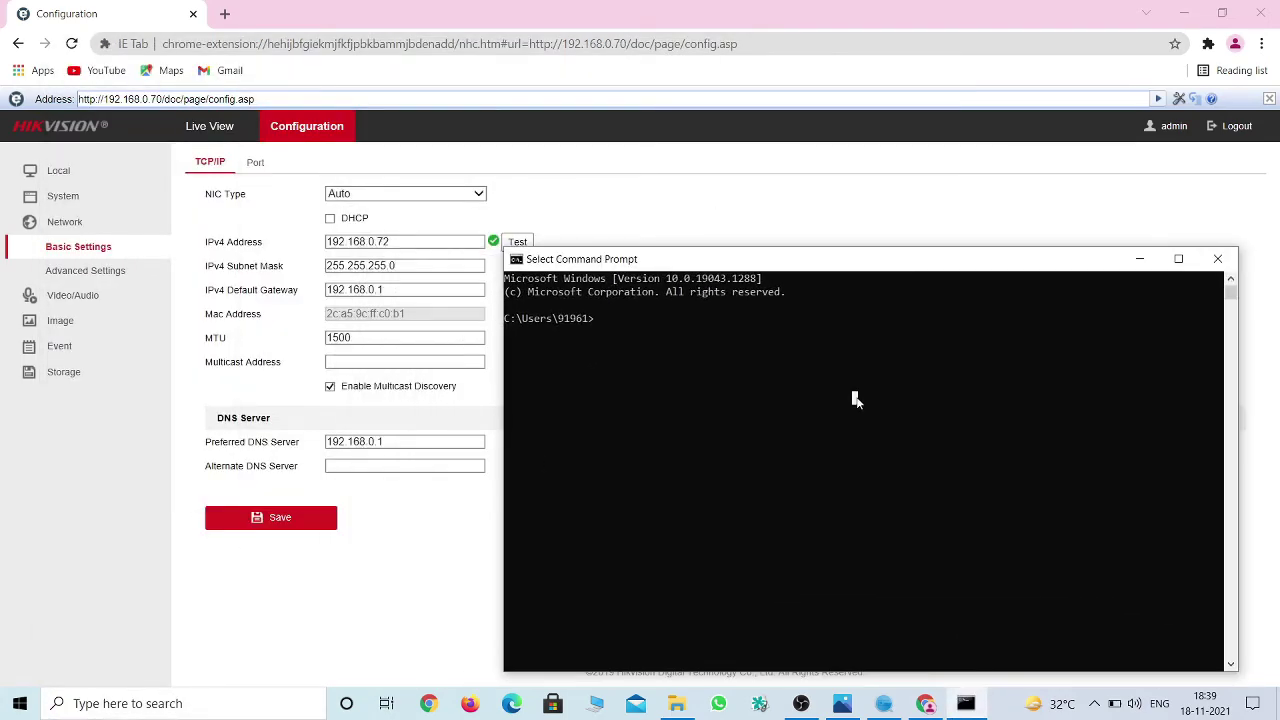
type("ping 19")
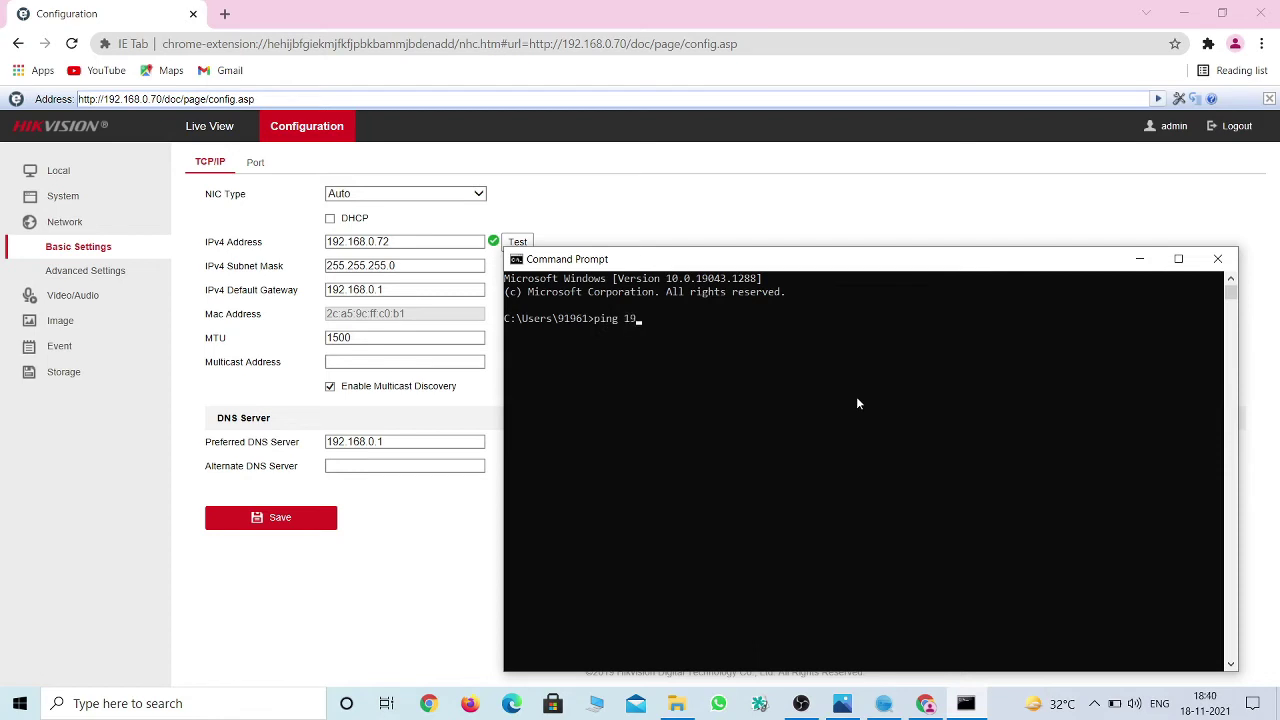
type("2.168.0.72")
key("Return")
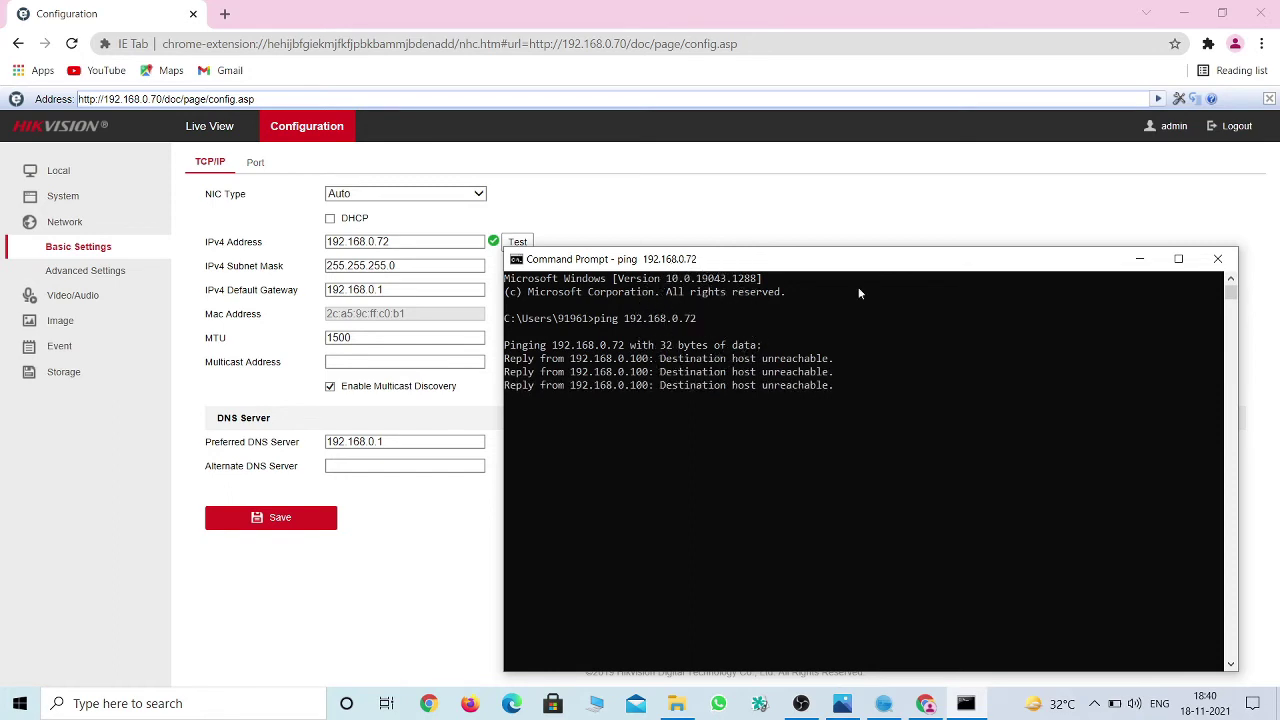
left_click(1217, 258)
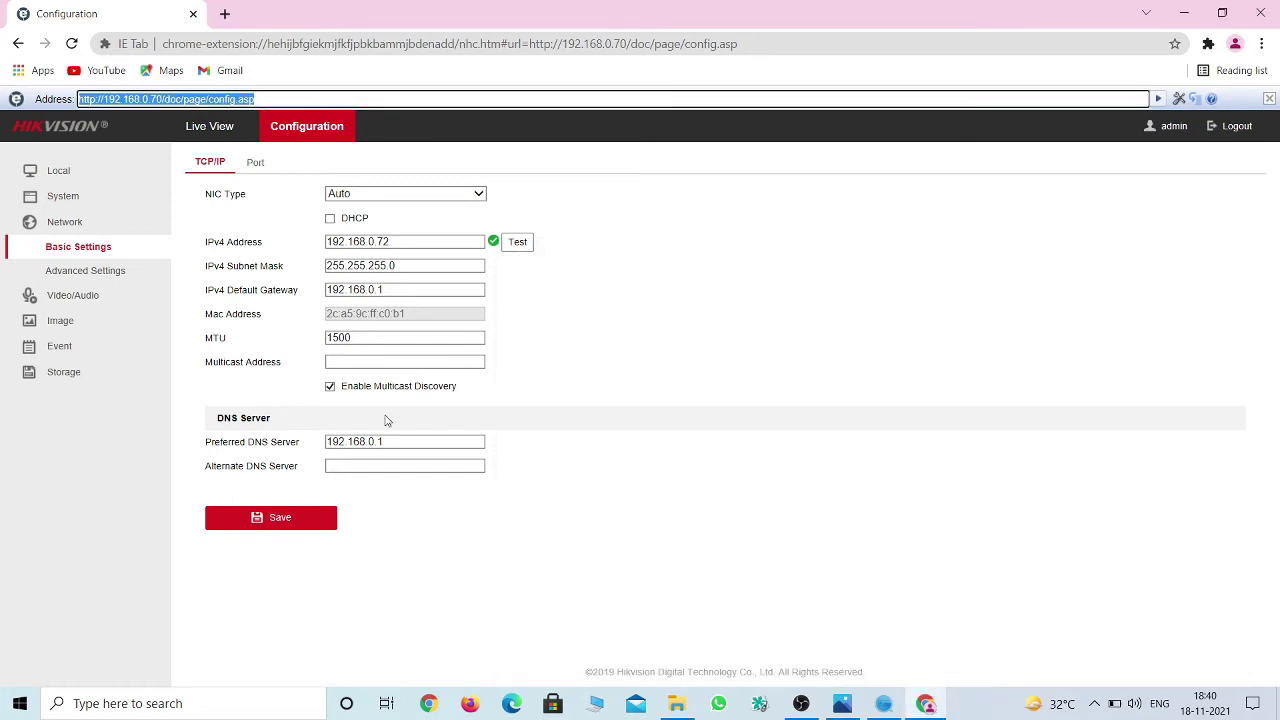
Save the new network settings, confirm the camera reboot, and bring the GLM Institute image forward.
left_click(316, 527)
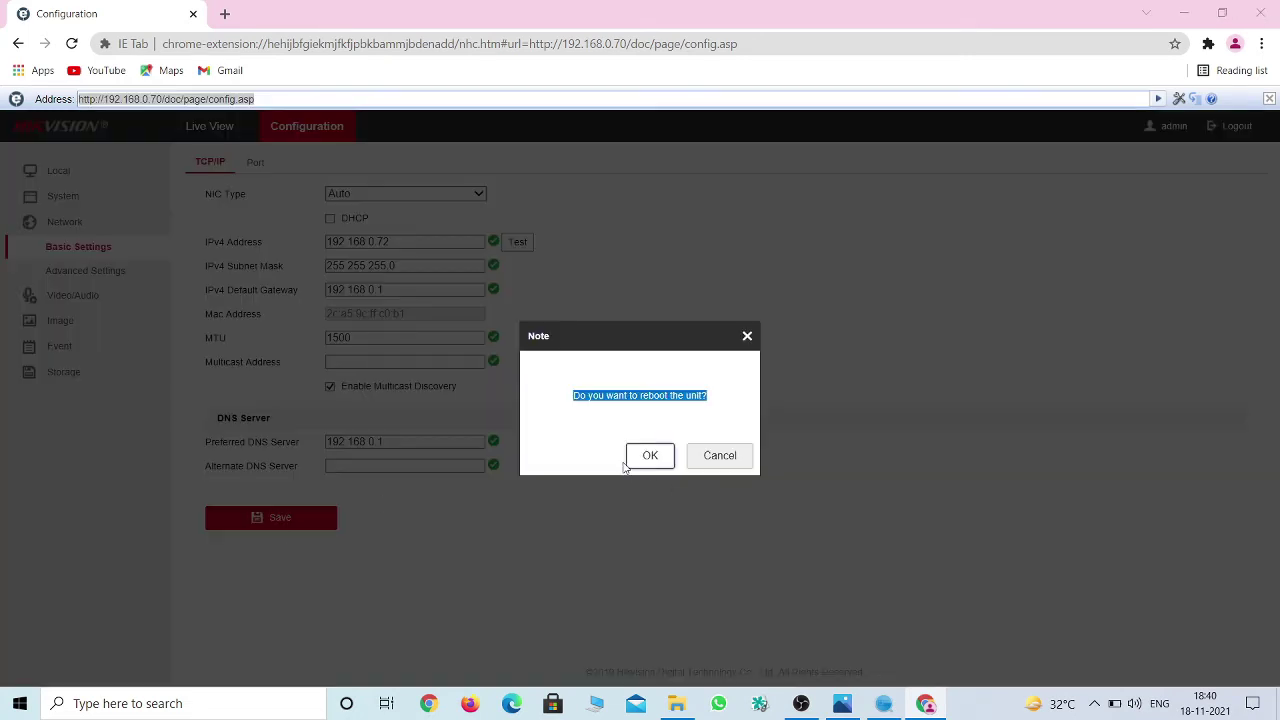
left_click(650, 457)
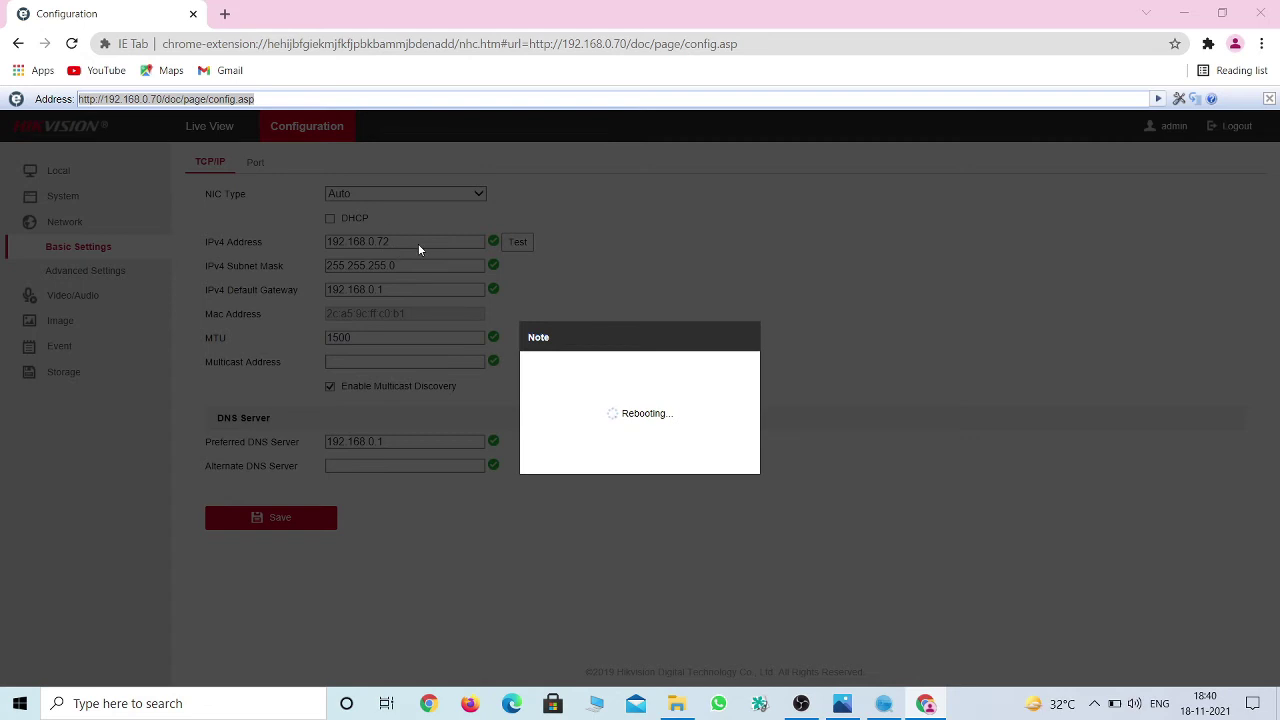
left_click(841, 703)
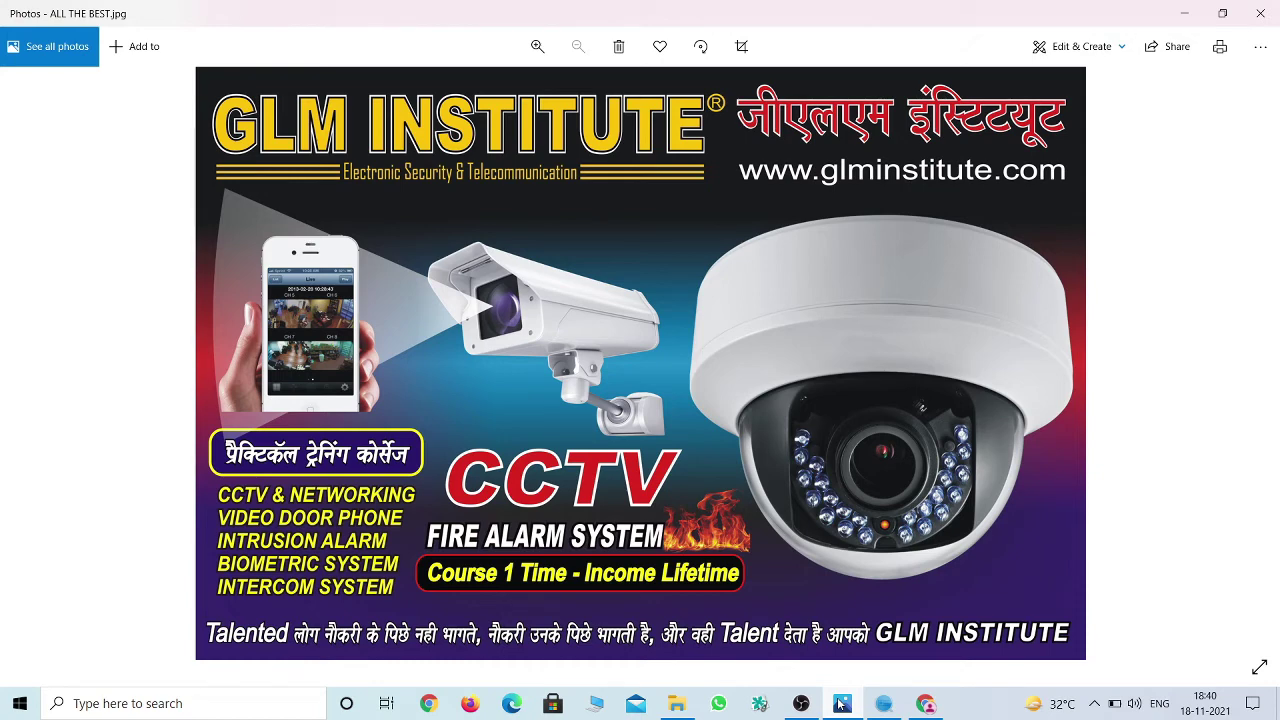
Minimise, restore, and minimise again the ALL THE BEST.jpg image in Photos.
left_click(1188, 20)
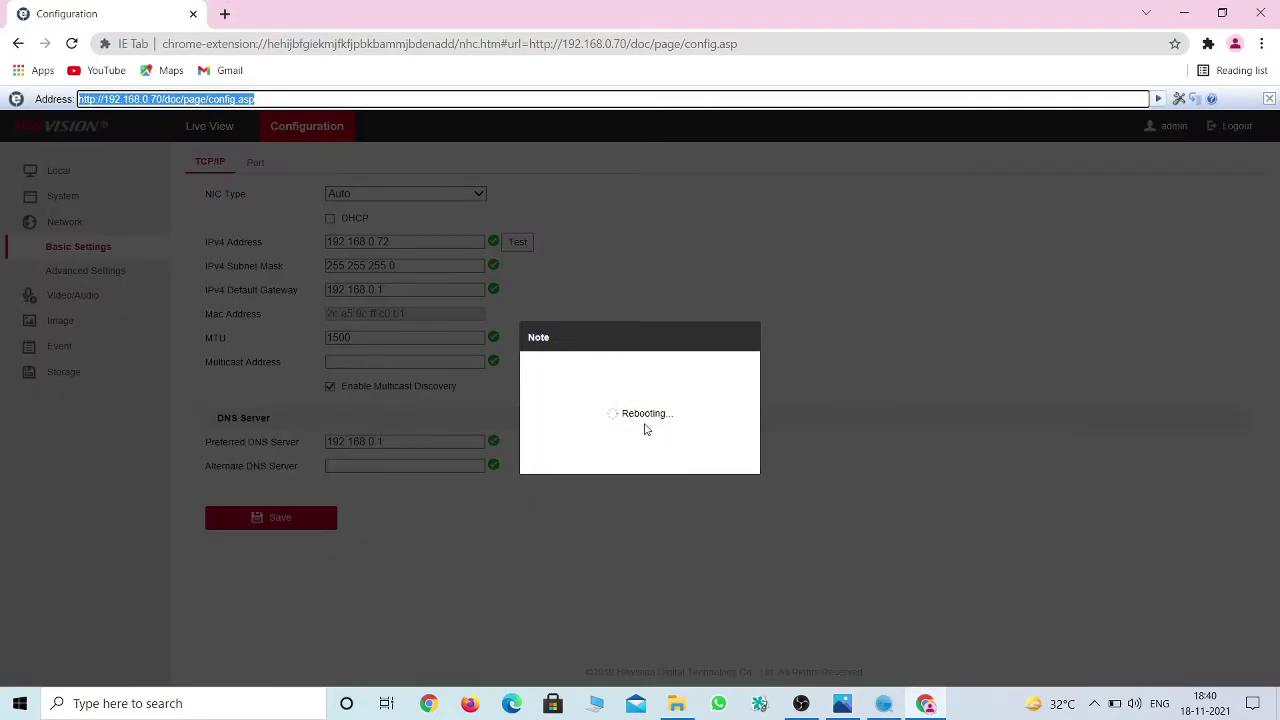
left_click(842, 704)
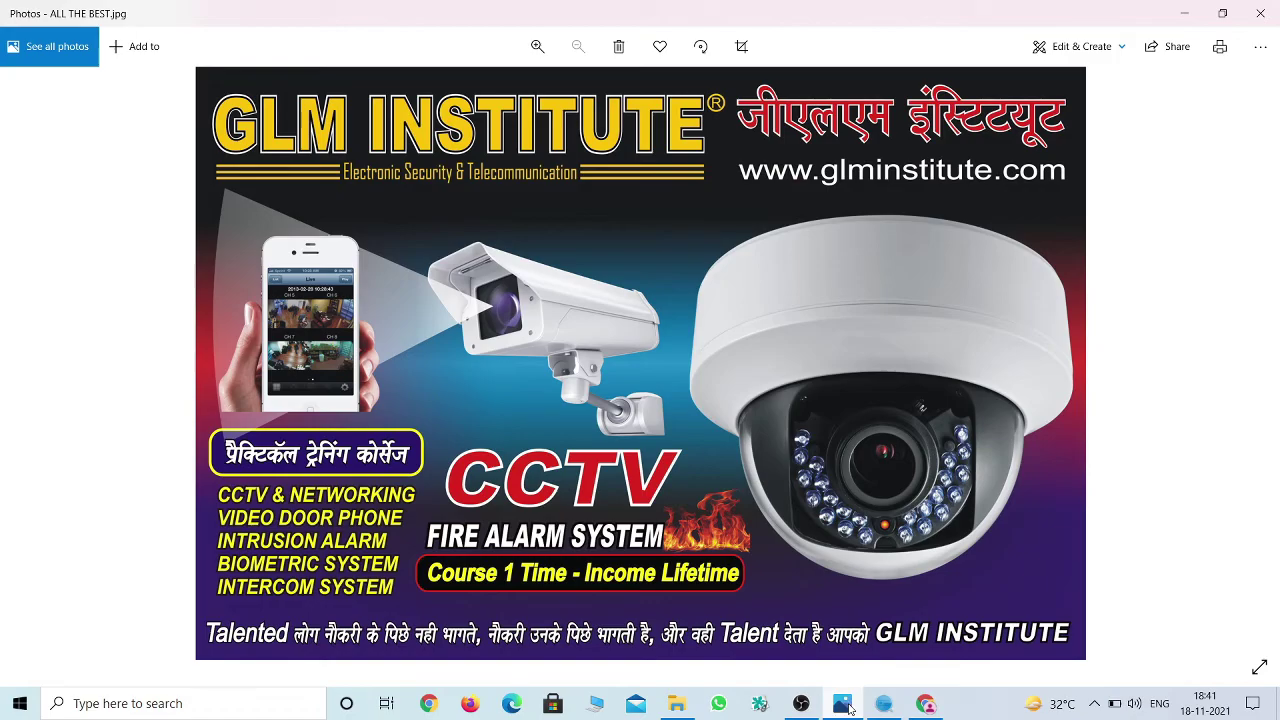
left_click(846, 706)
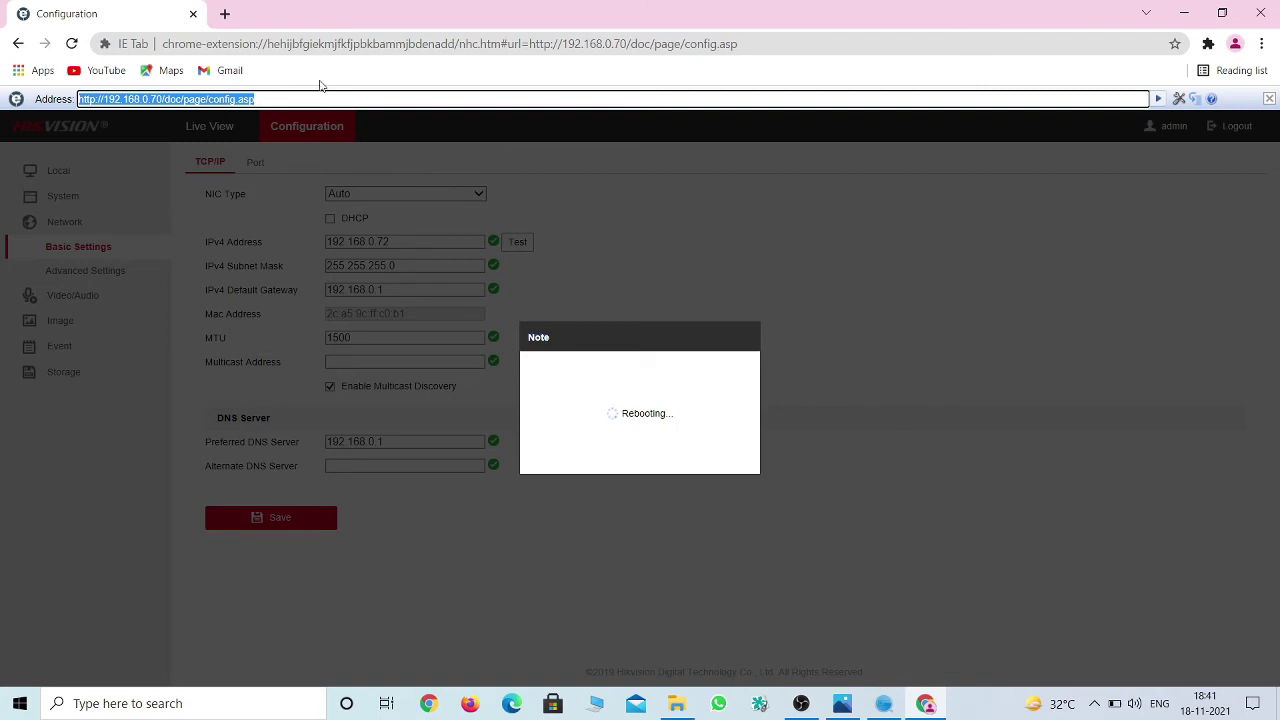
Change the ending of the camera page address to 2 in the browser.
left_click(292, 99)
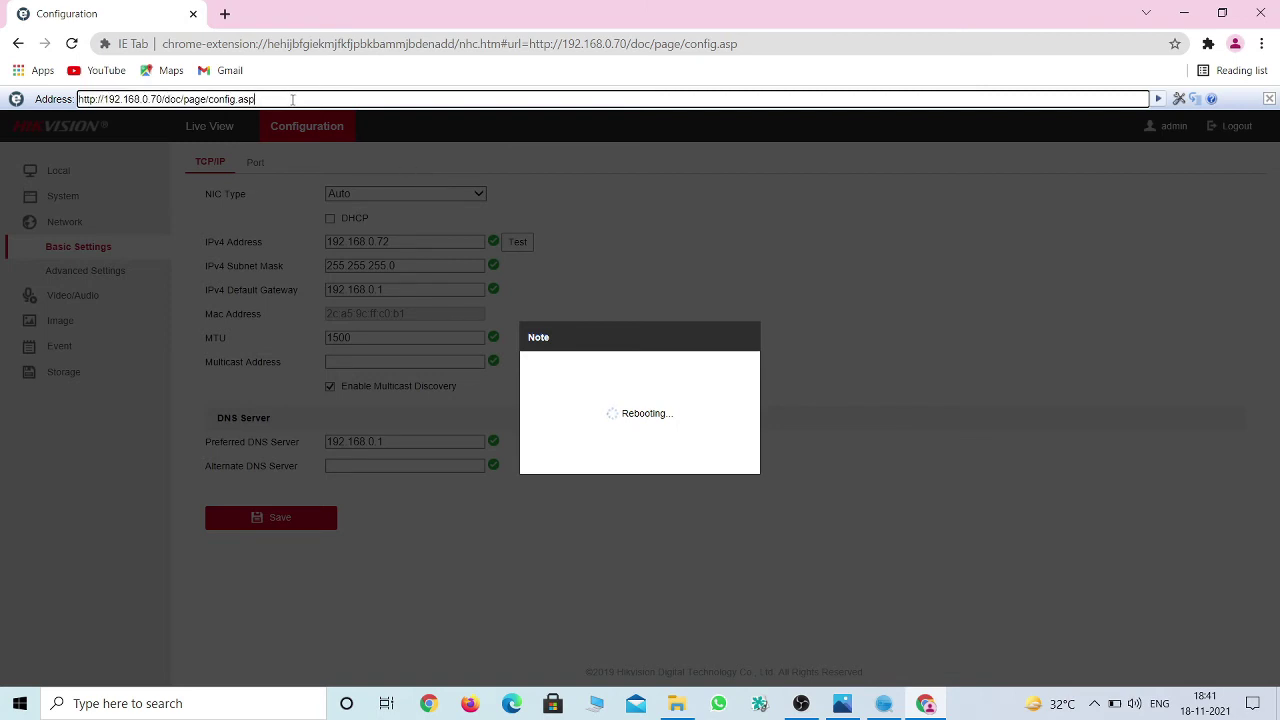
left_click_drag(156, 100, 620, 113)
key("BackSpace")
type("2.168.0.72")
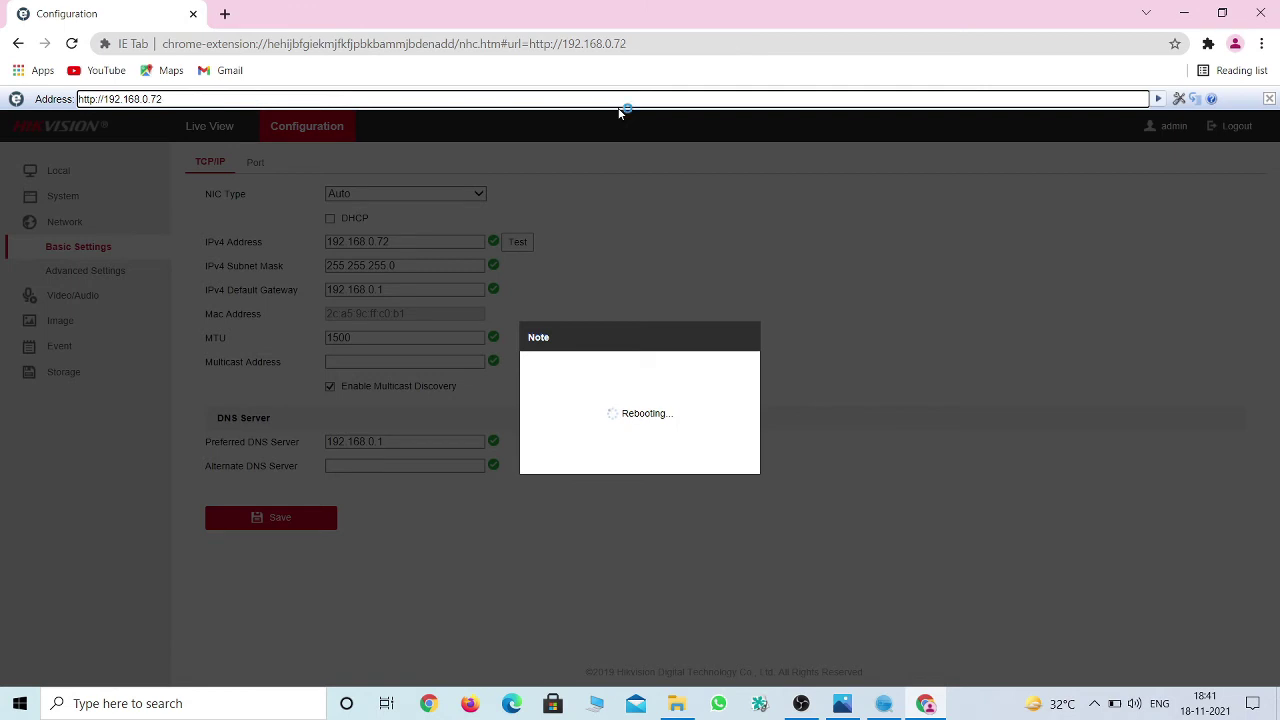
left_click(196, 100)
Close the camera's tab, minimise File Explorer, and open a new Chrome window.
left_click(194, 14)
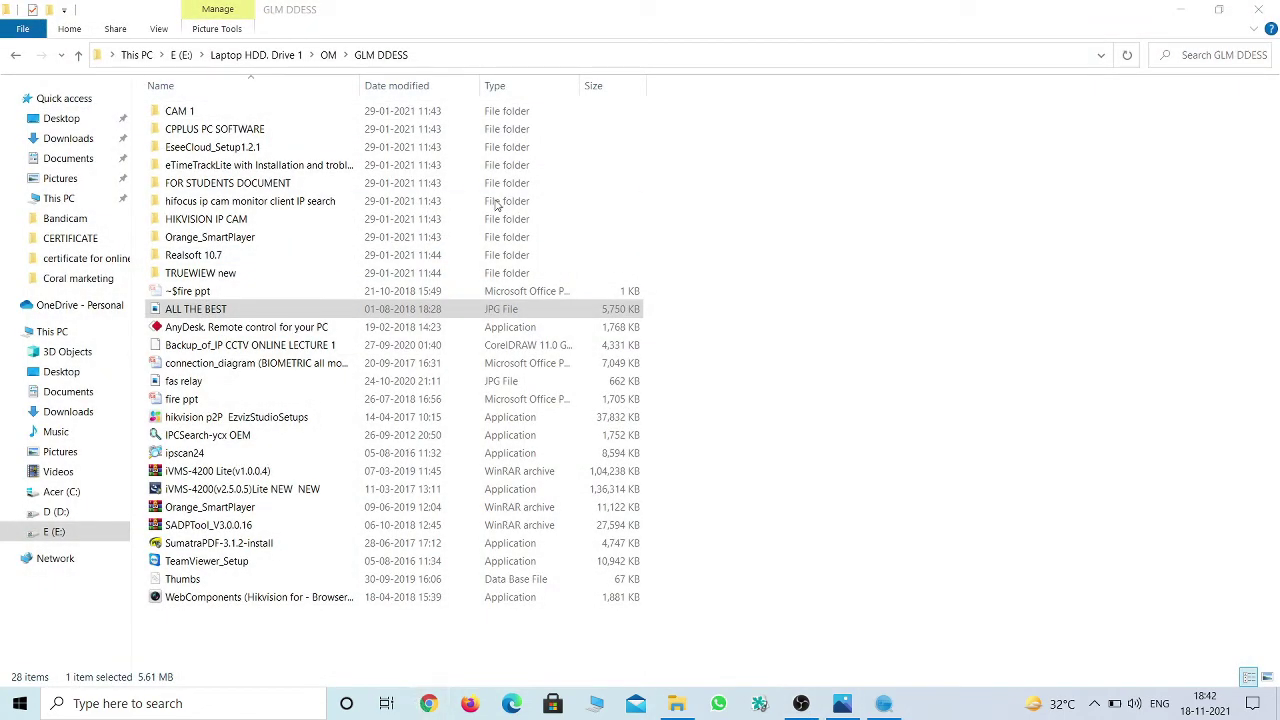
left_click(1180, 9)
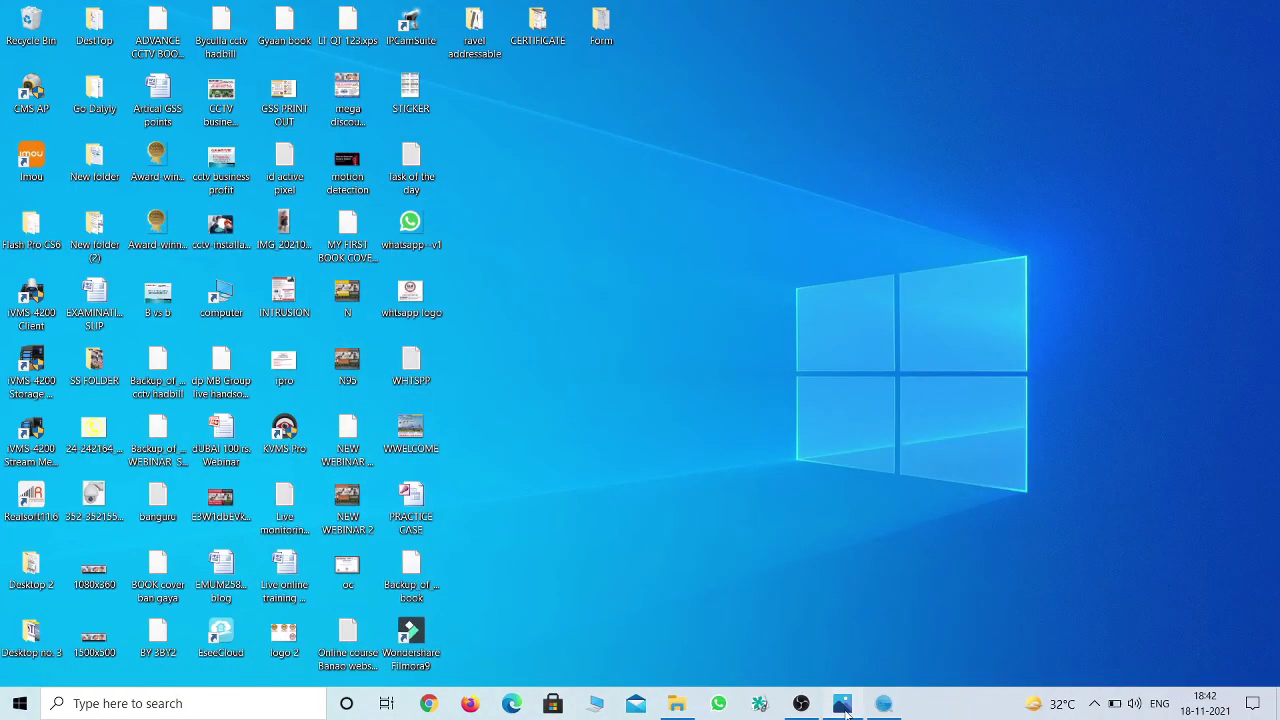
left_click(842, 703)
left_click(430, 703)
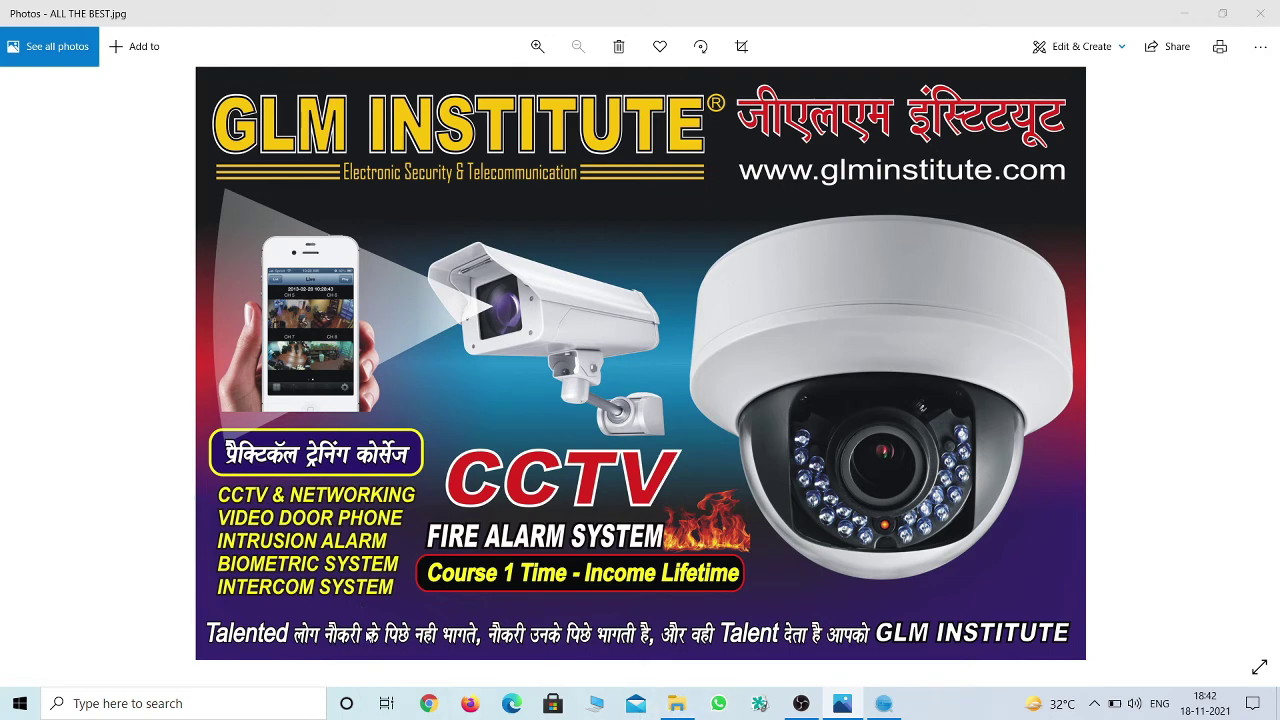
left_click(430, 704)
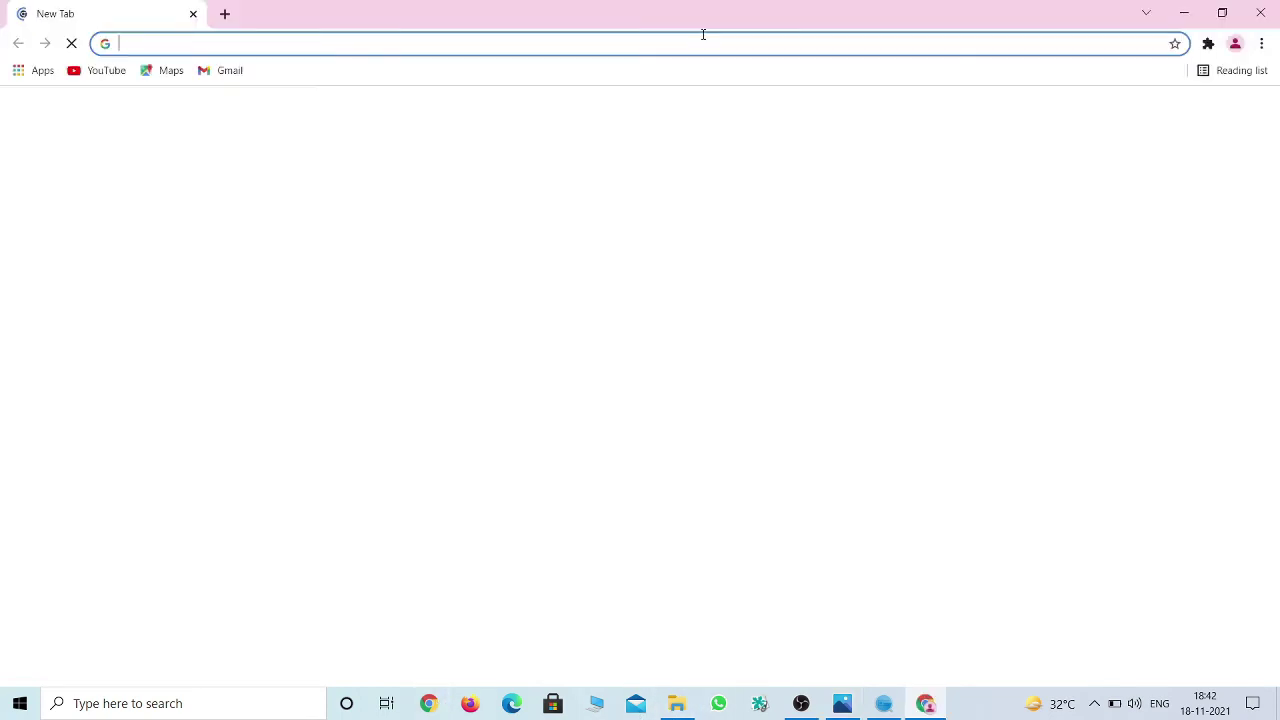
left_click(1208, 43)
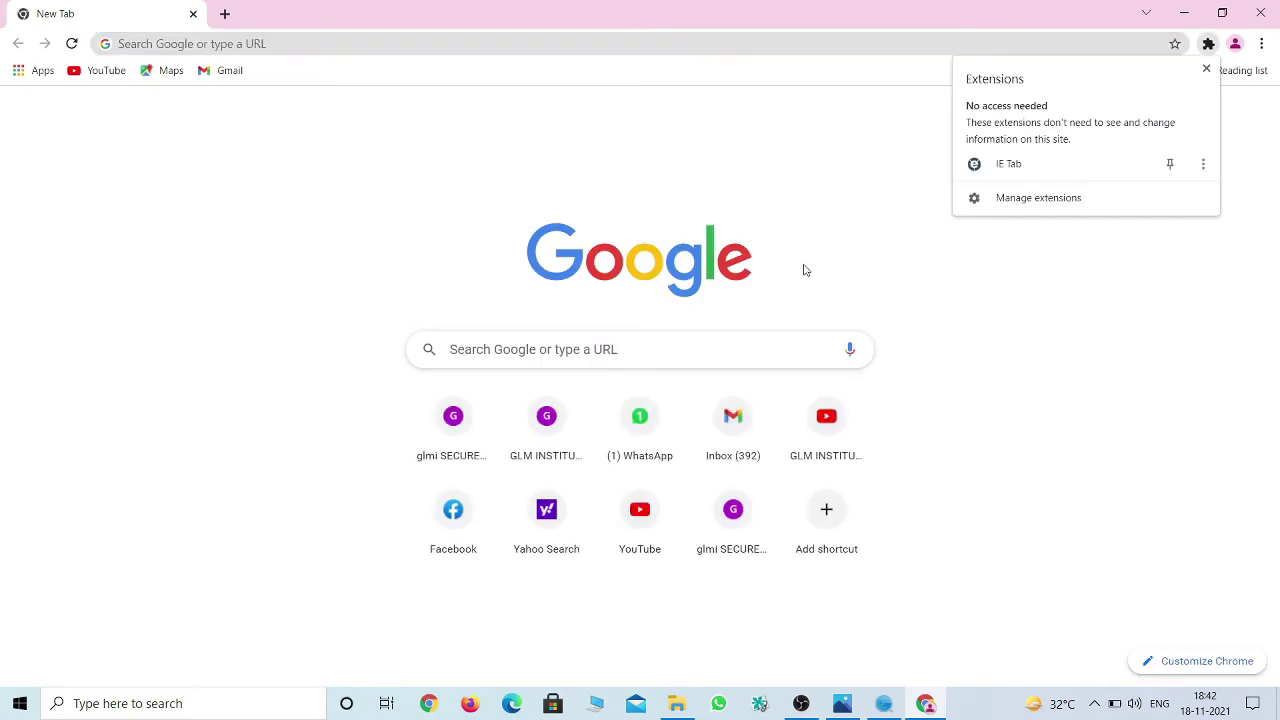
left_click(1012, 165)
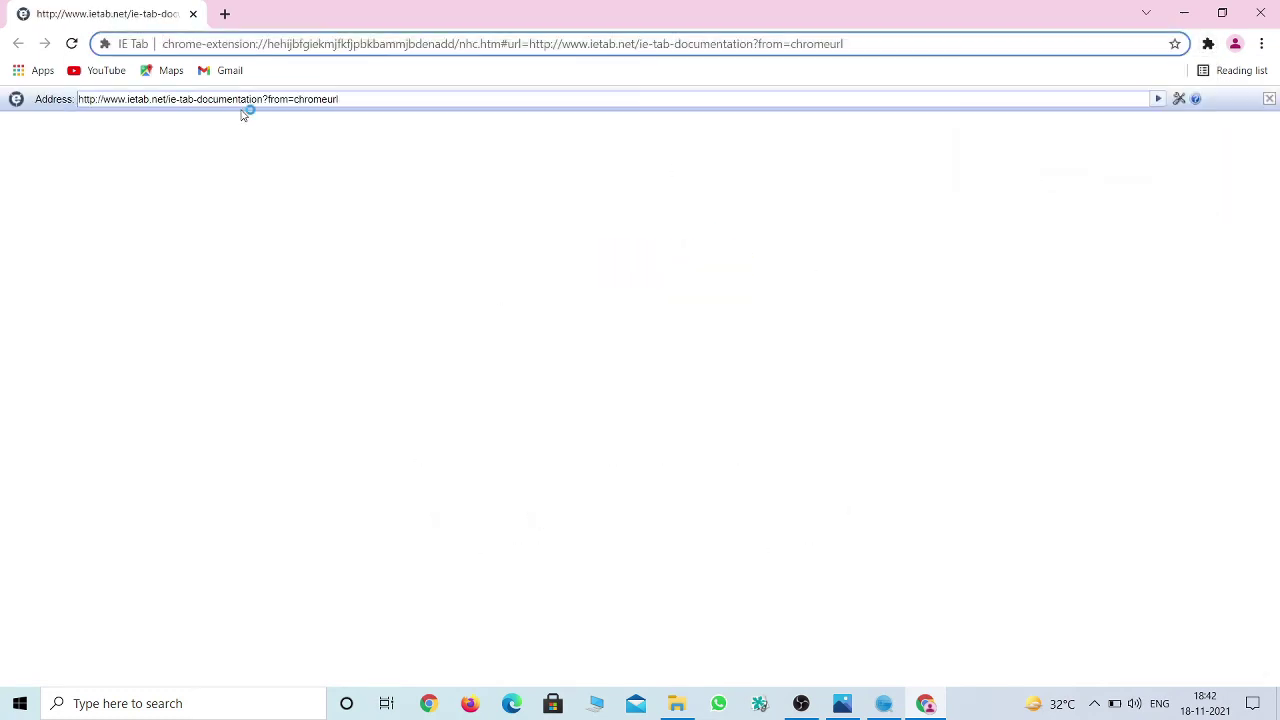
type("t")
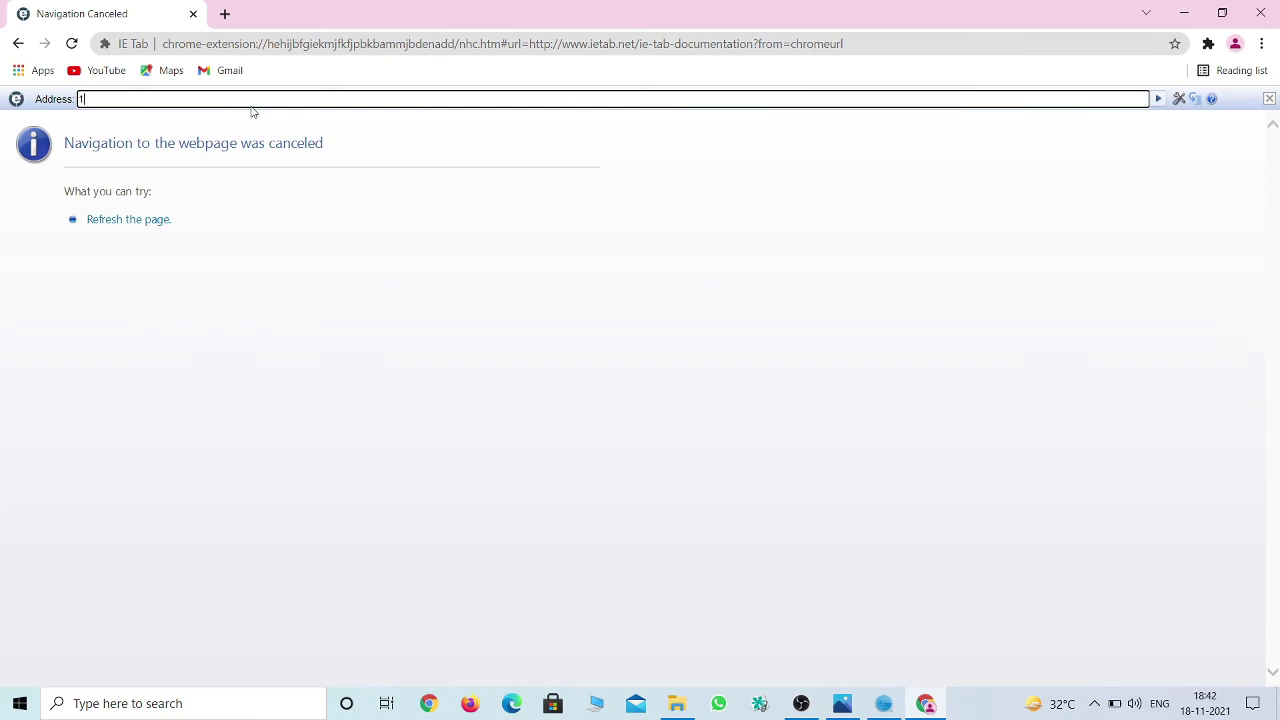
type("tp://1")
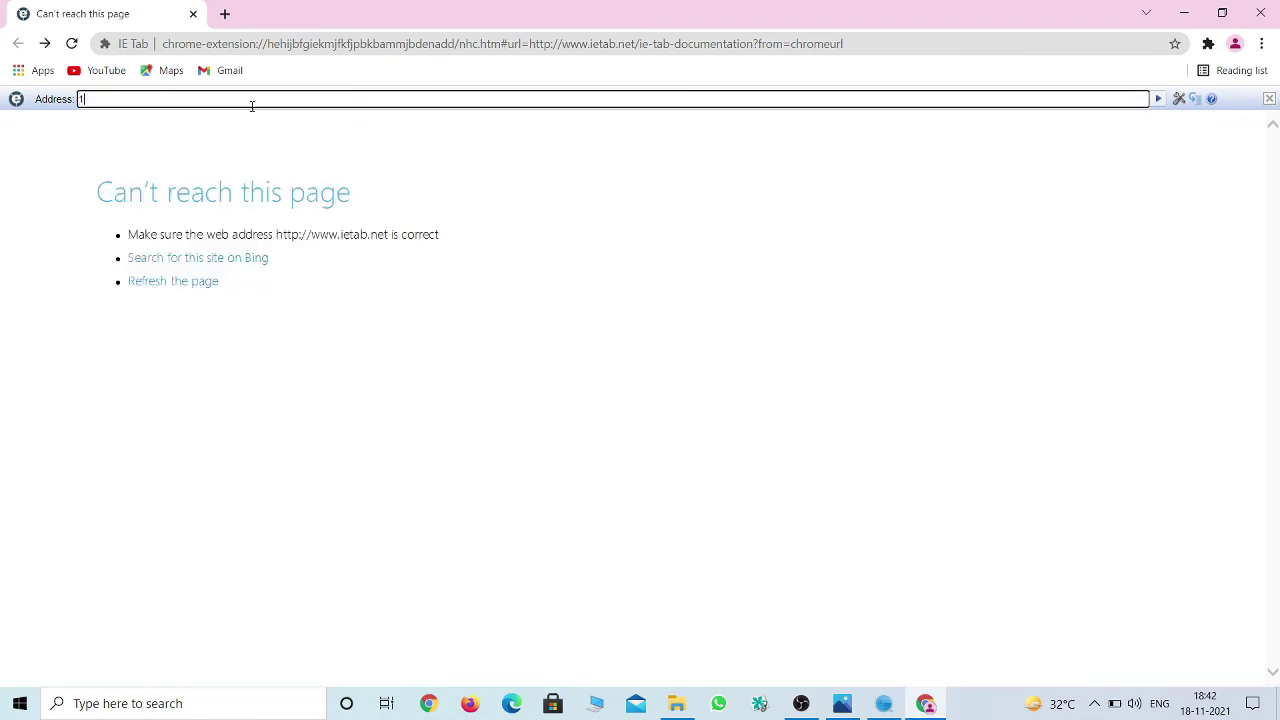
type("92.168.0.72")
key("Return")
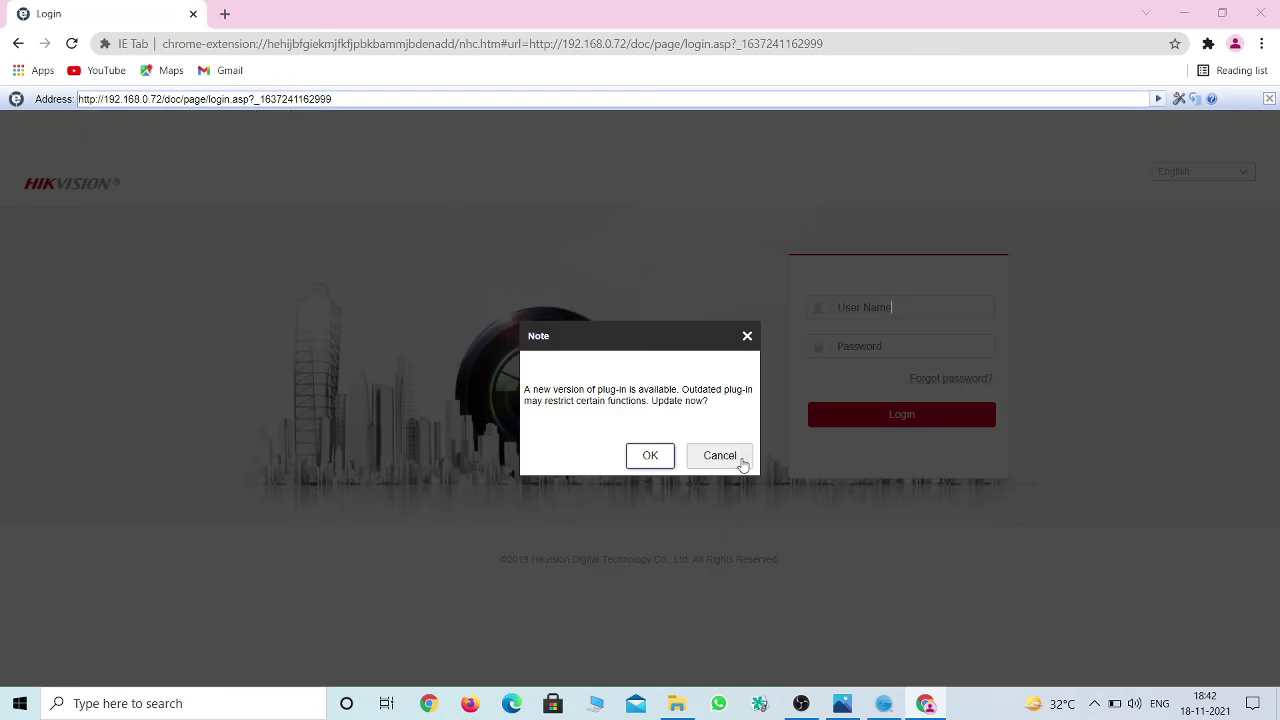
left_click(720, 455)
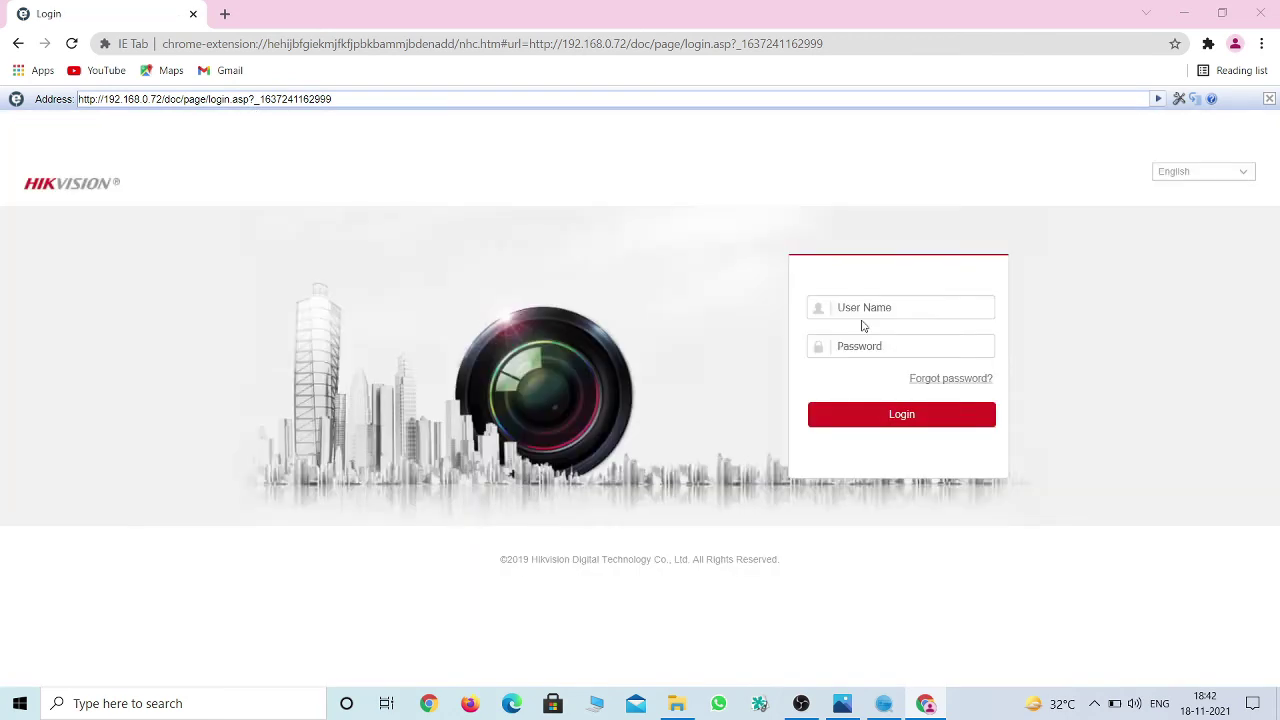
Log in to the camera as admin with the administrator password.
left_click(914, 305)
type("admi")
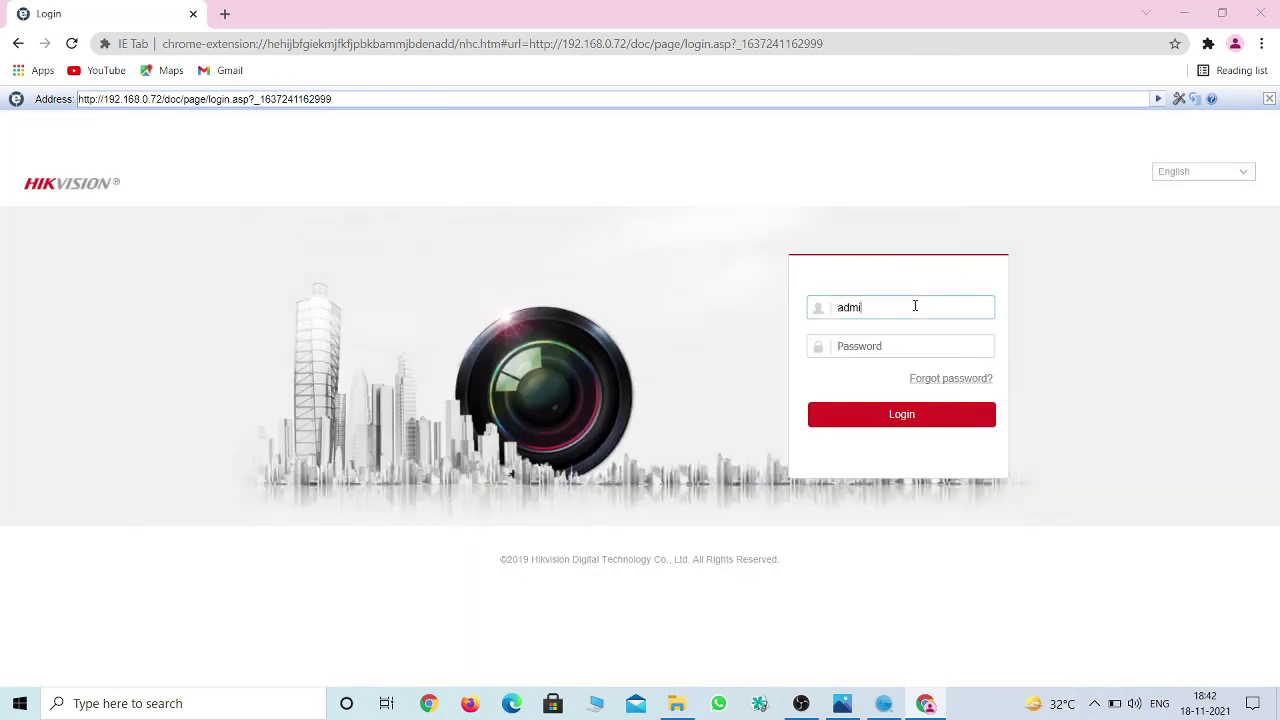
type("n")
key("Tab")
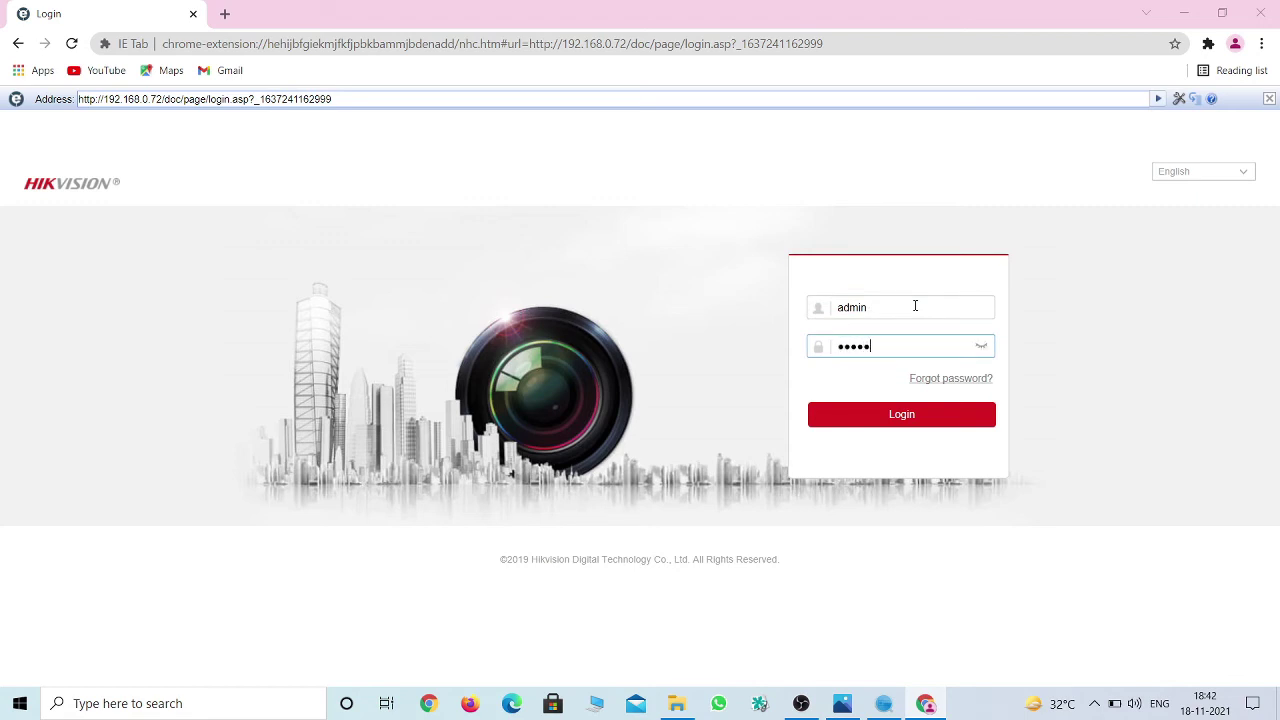
key("Return")
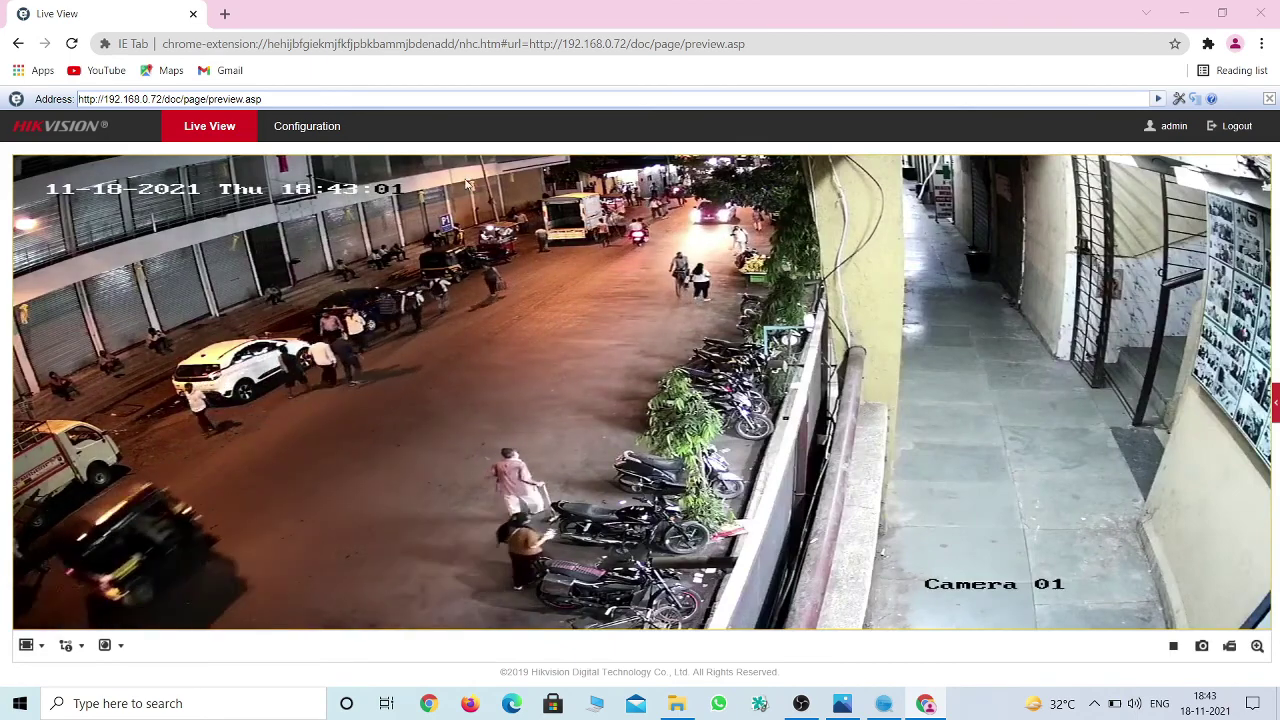
In Configuration, browse the System, Maintenance, User Management and Network TCP/IP pages.
left_click(323, 131)
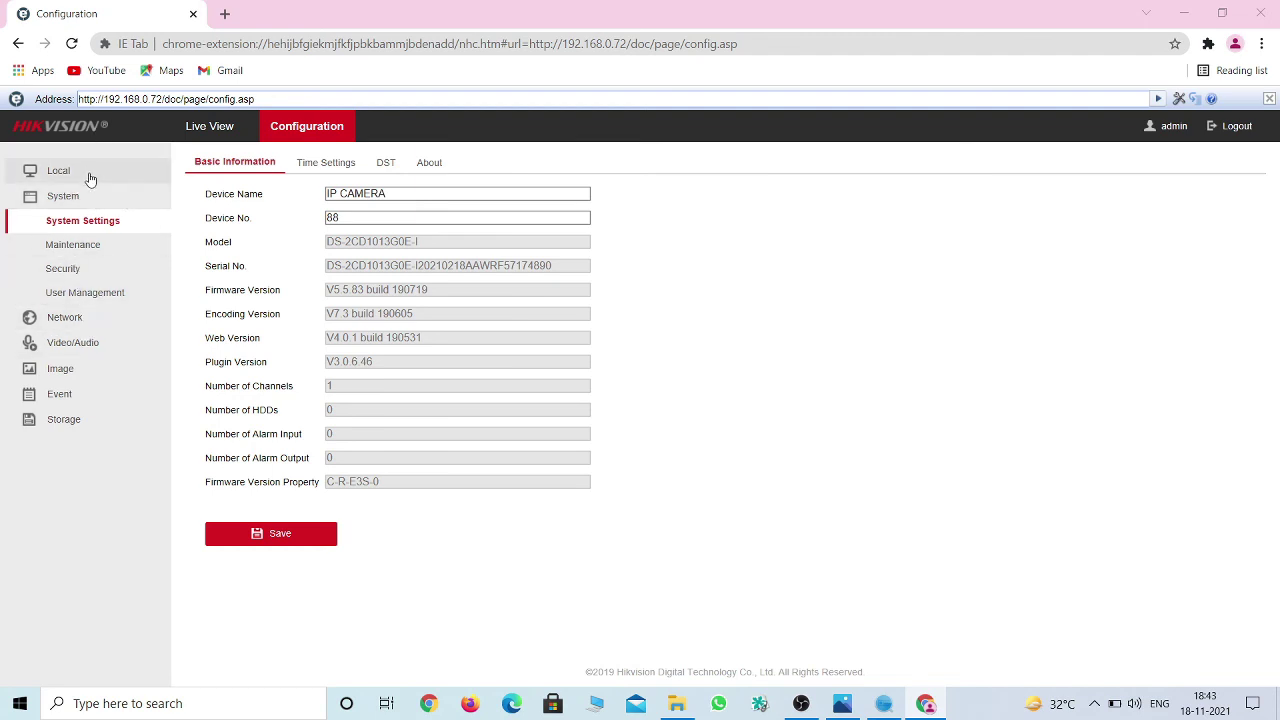
left_click(86, 206)
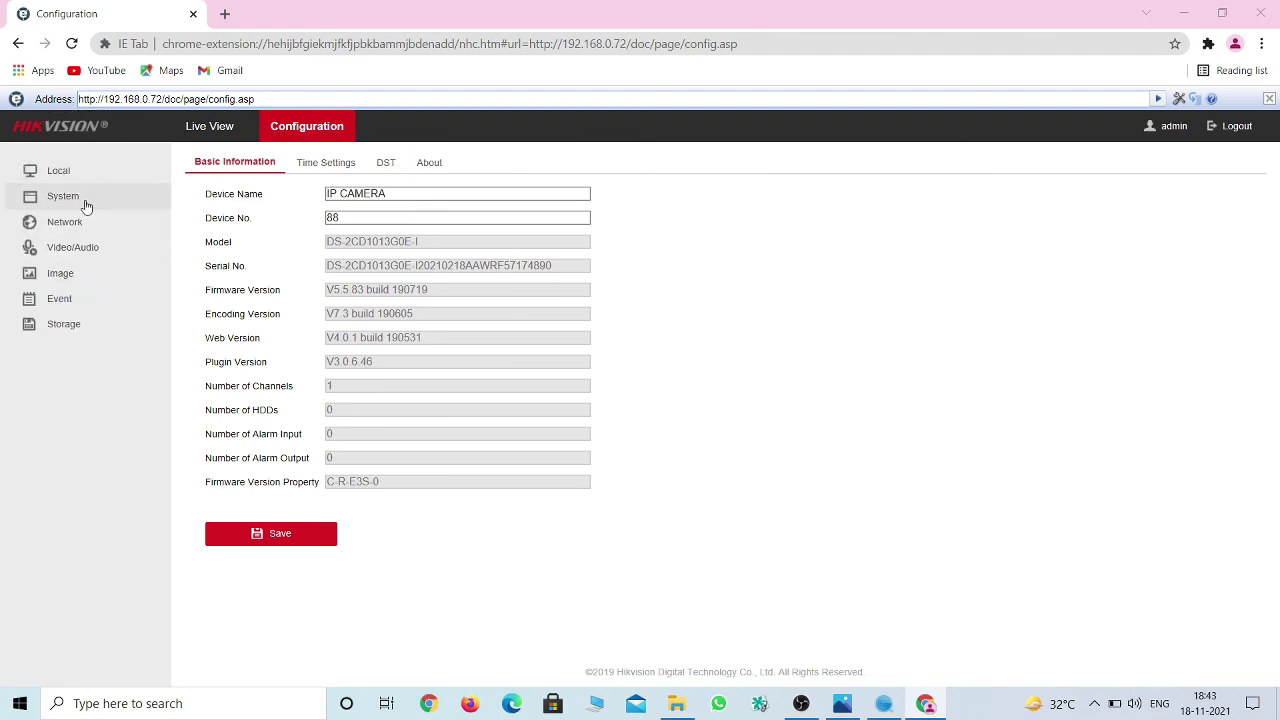
left_click(86, 206)
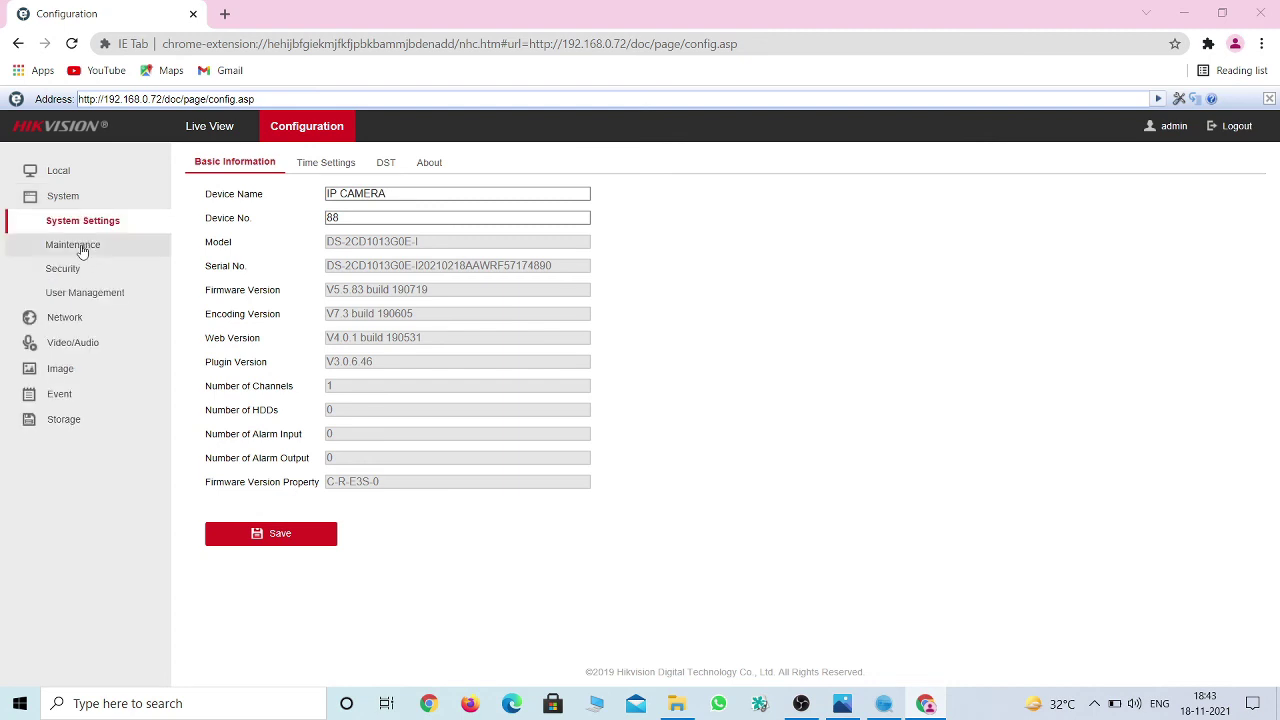
left_click(82, 249)
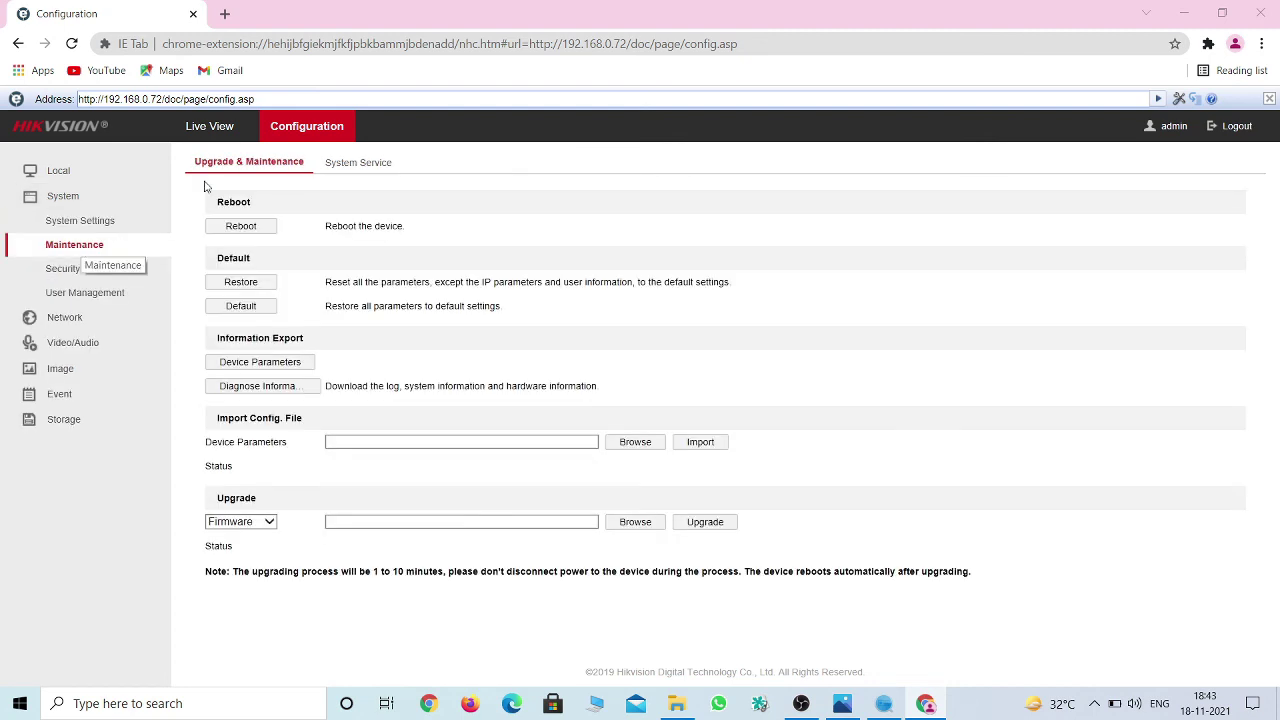
left_click(86, 293)
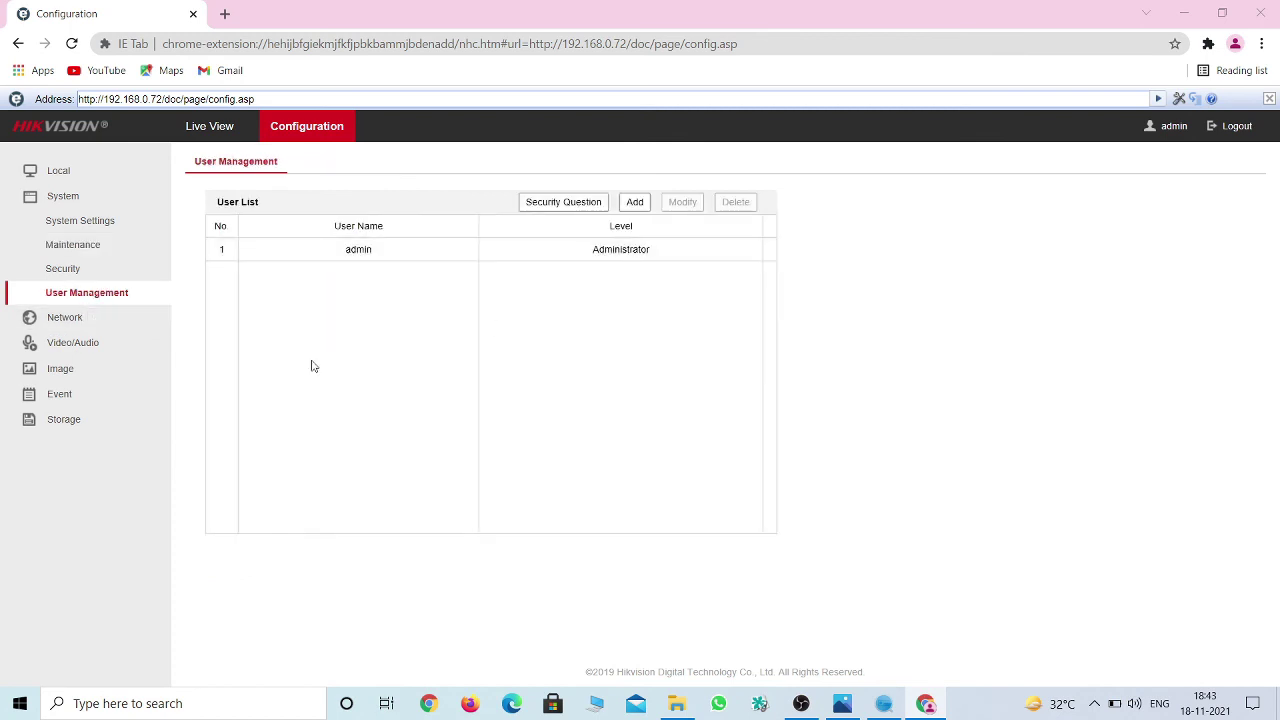
left_click(88, 317)
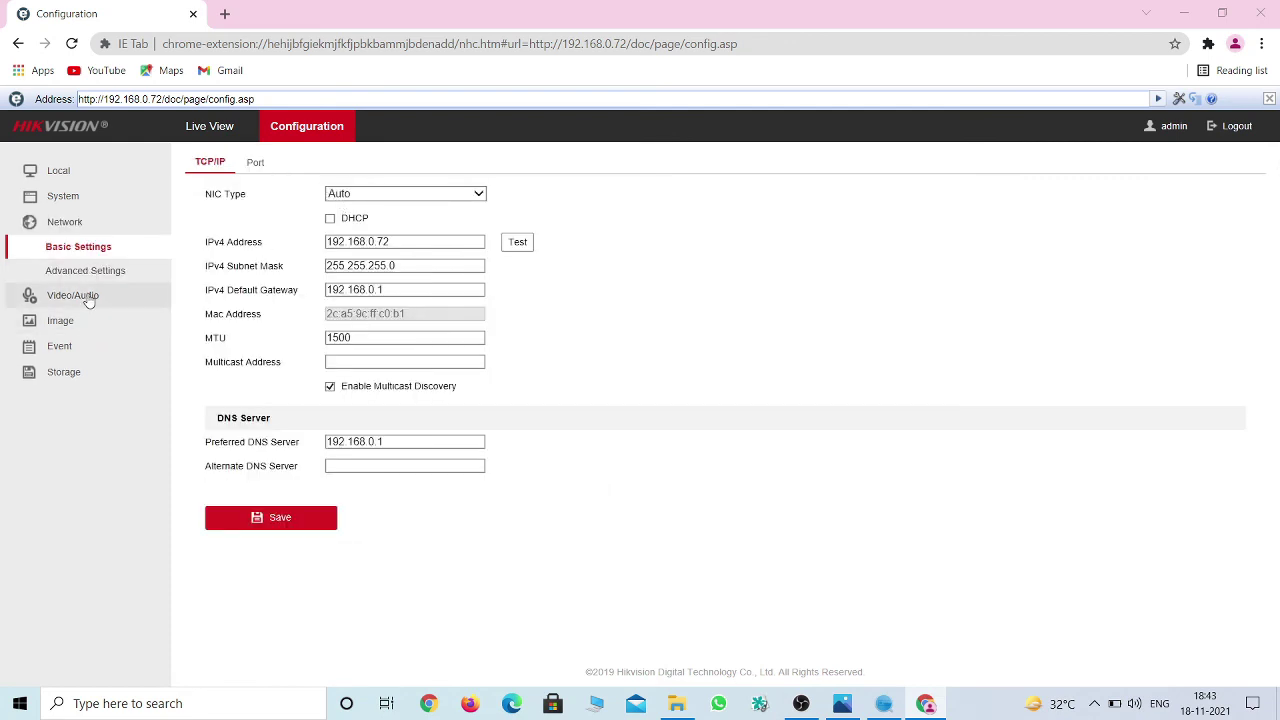
Review Video, Image, motion detection and Storage schedule settings, then return to Live View and start logging out.
left_click(87, 297)
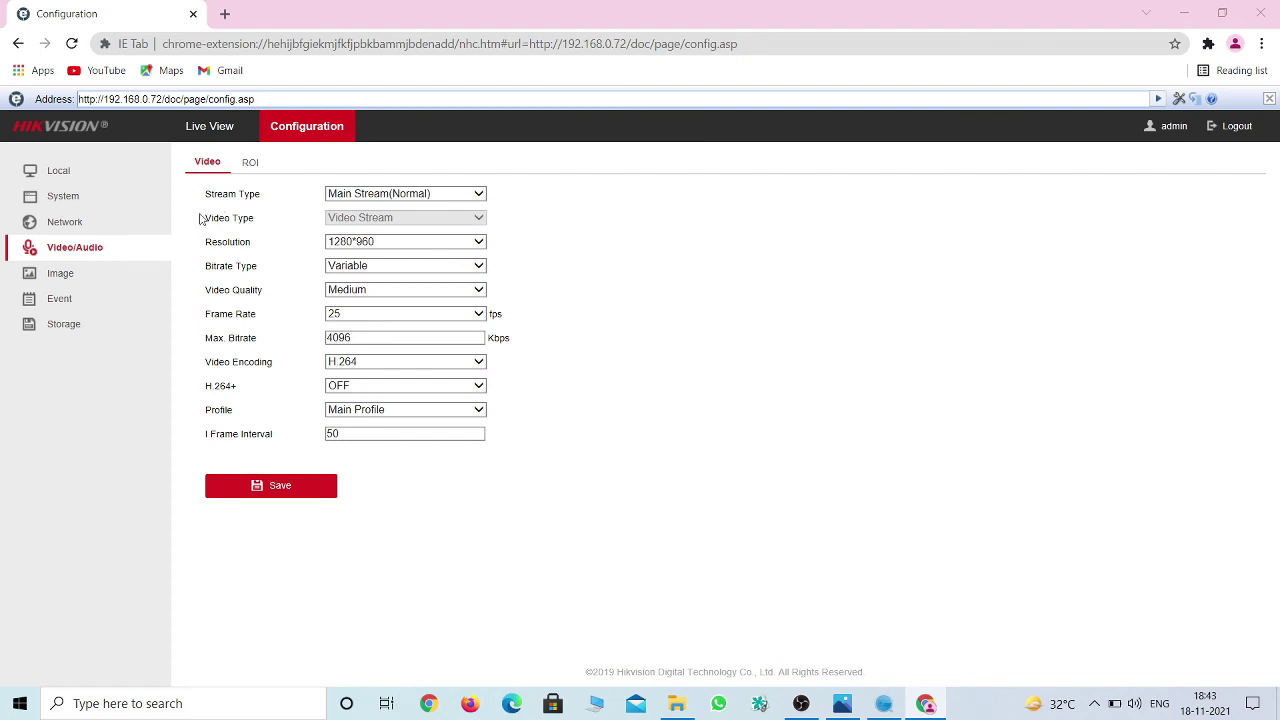
left_click(76, 277)
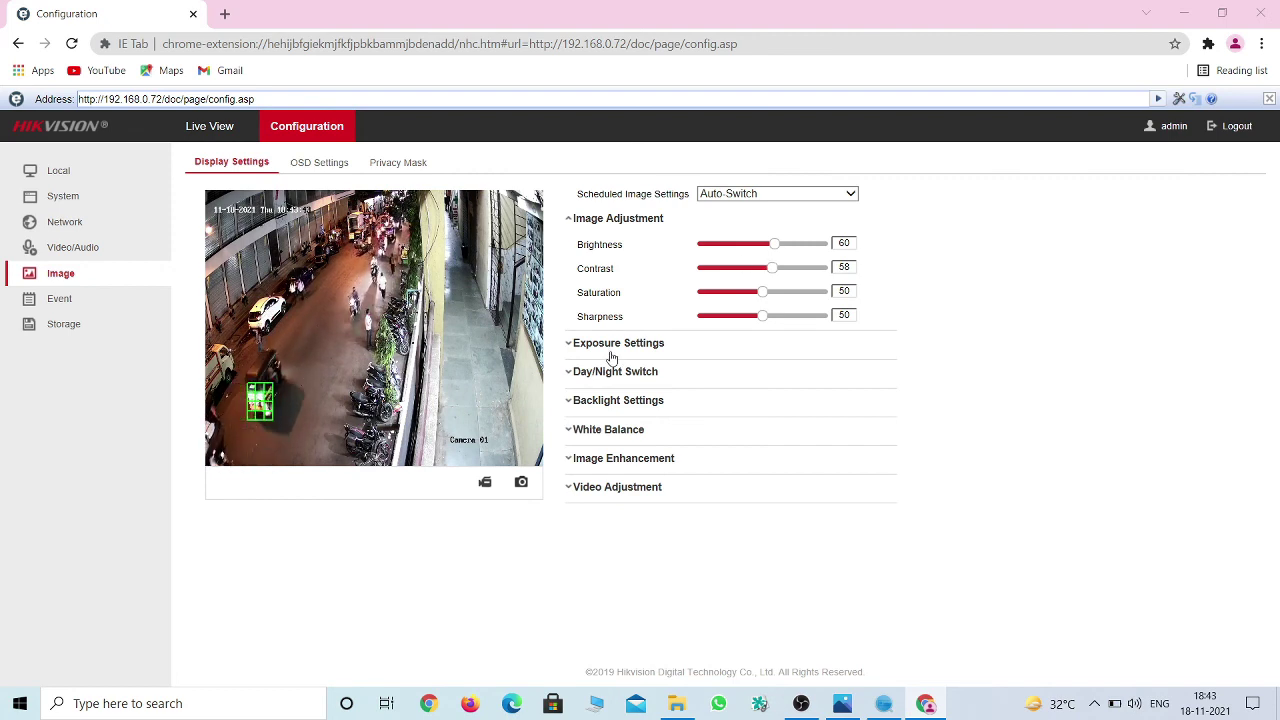
left_click(94, 303)
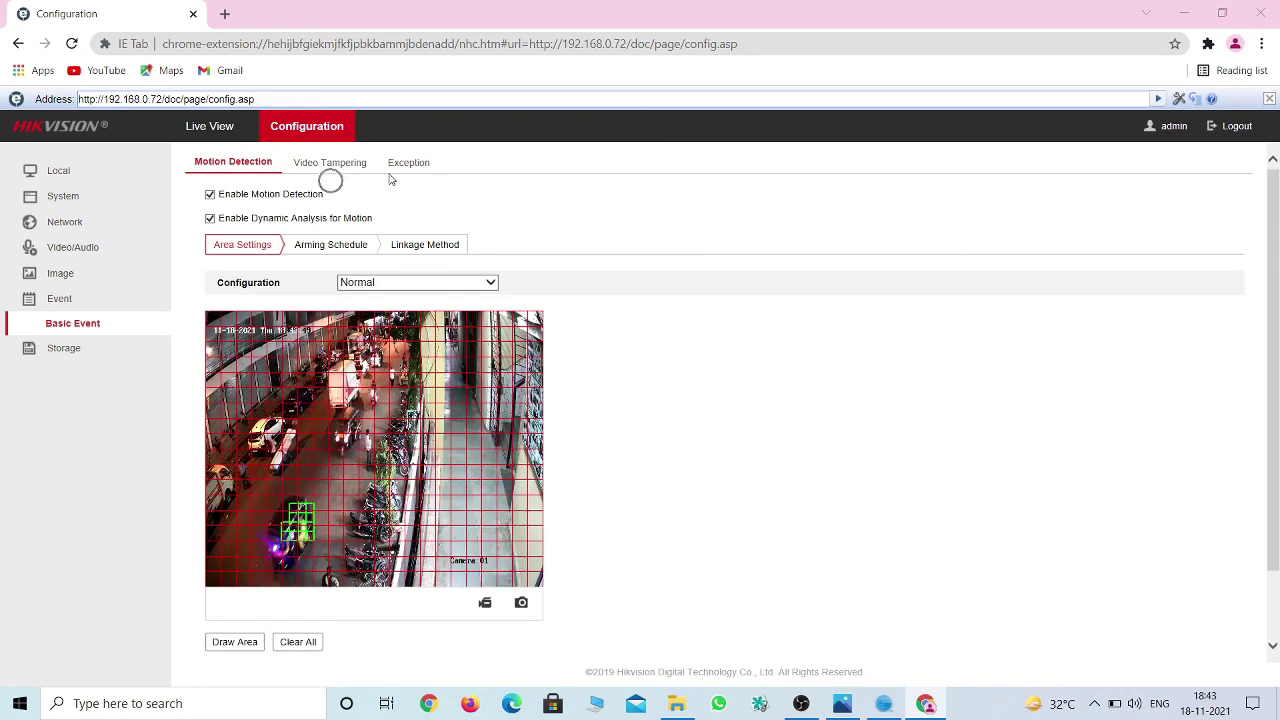
left_click(63, 350)
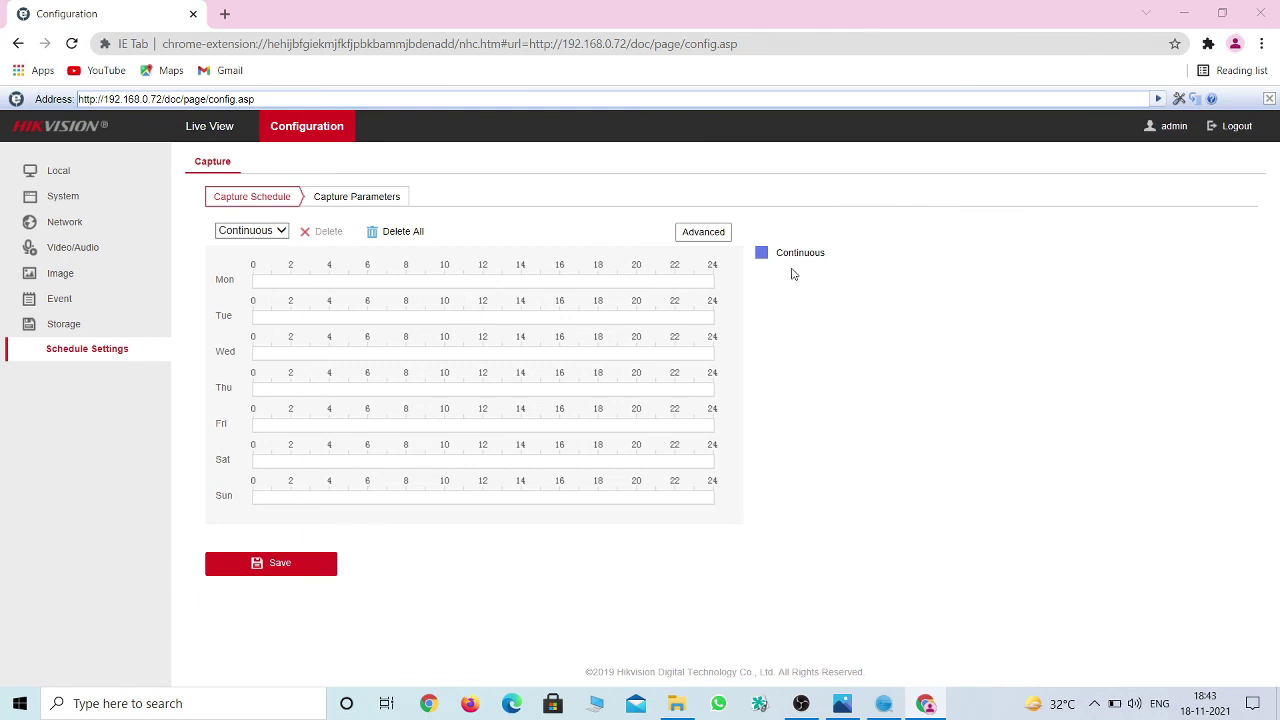
left_click(196, 127)
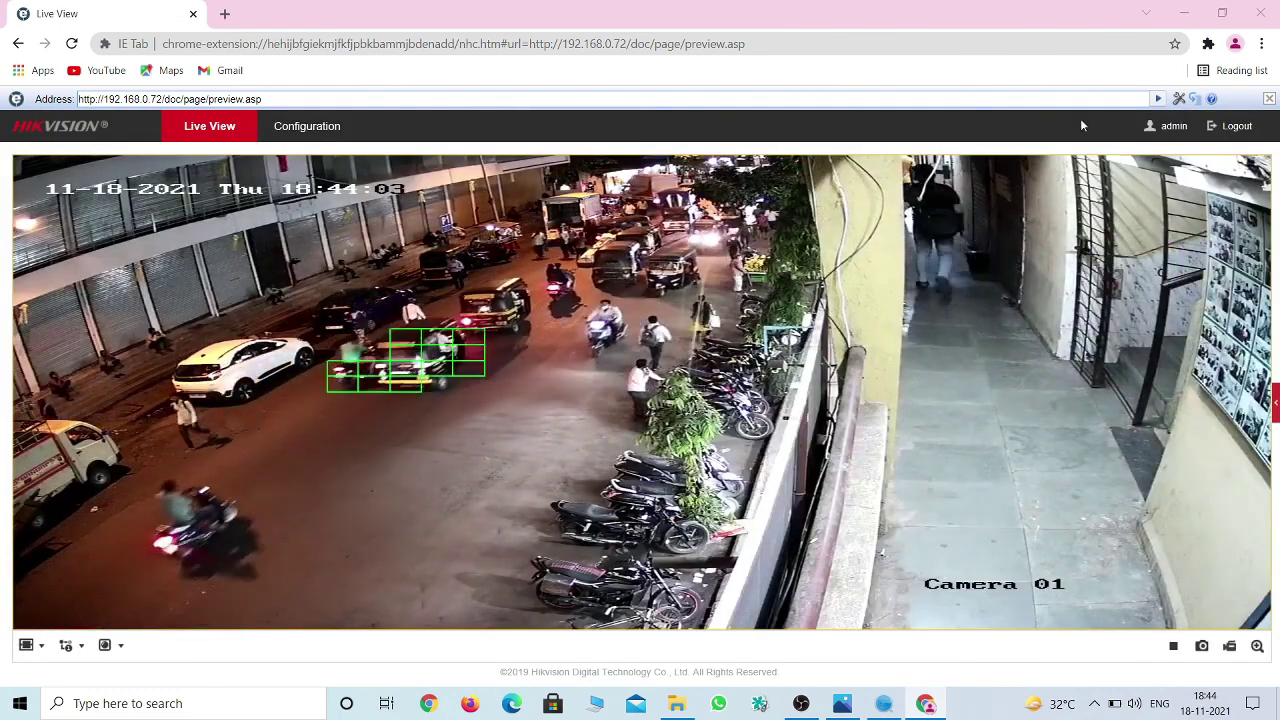
left_click(1234, 127)
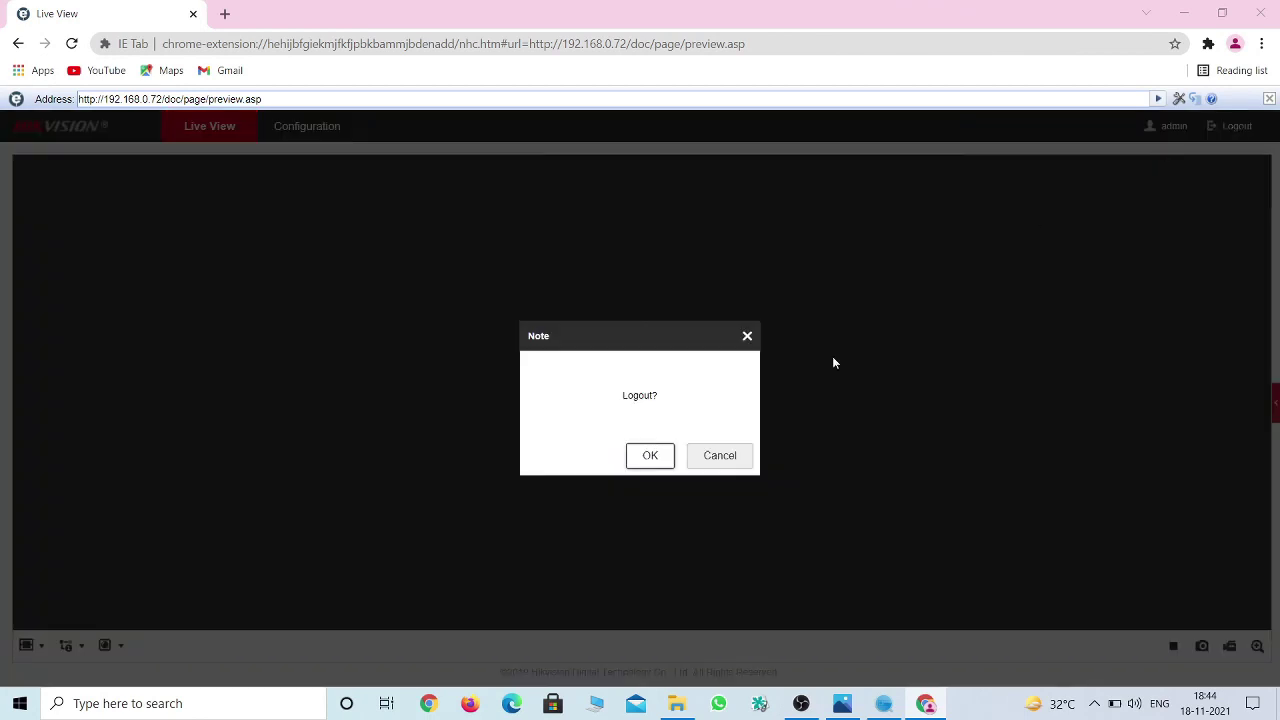